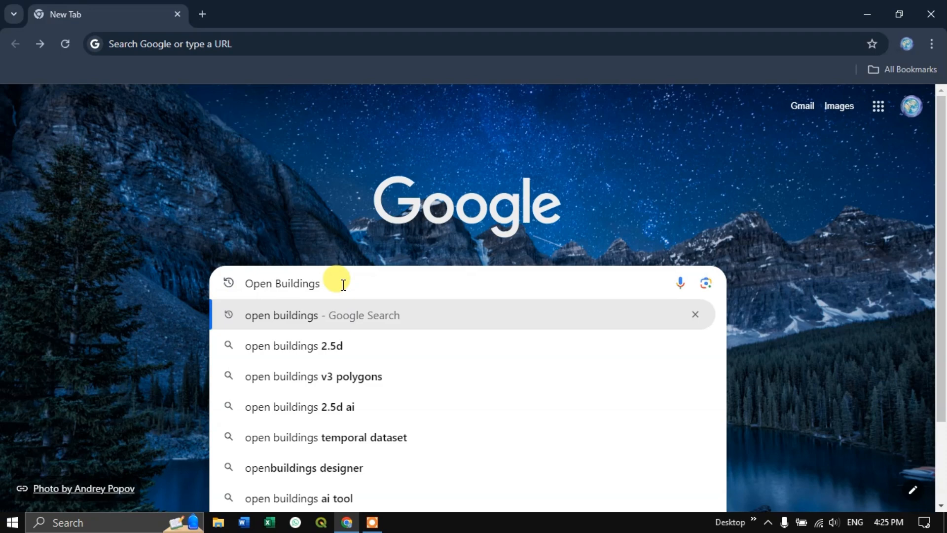
- Search the web for Open Buildings and open the Google Research site for the dataset
key("Return")
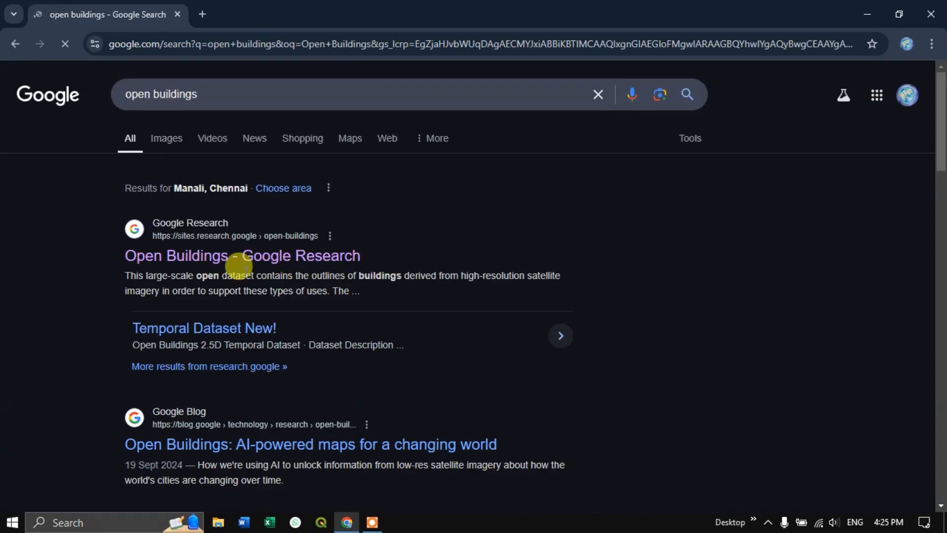
left_click(197, 260)
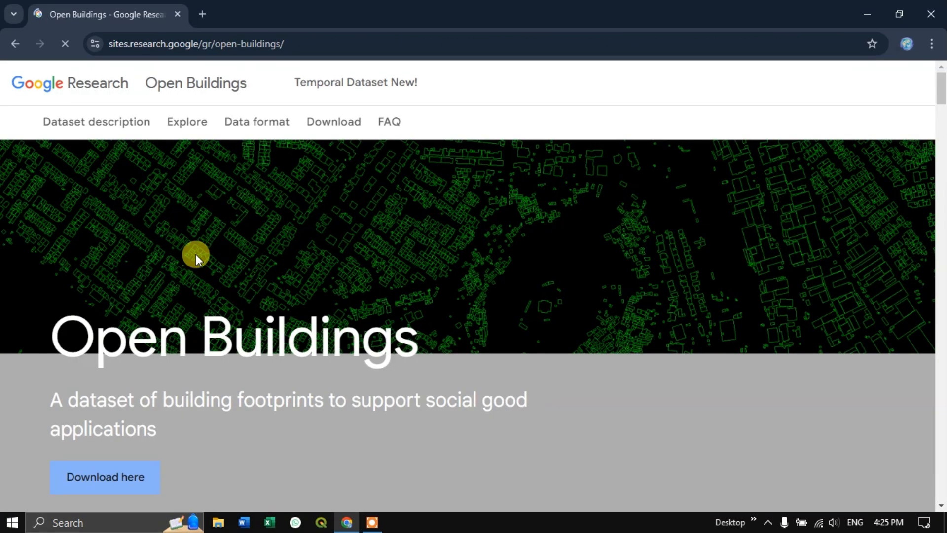
- Read through the Open Buildings overview and dataset description to learn what the dataset covers
scroll(357, 261, "down", 2)
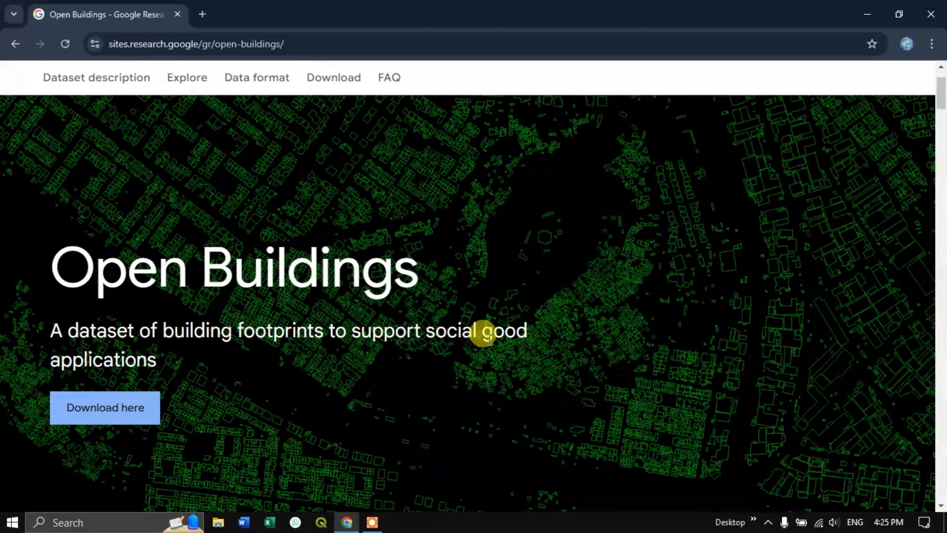
scroll(375, 323, "down", 3)
scroll(369, 325, "down", 6)
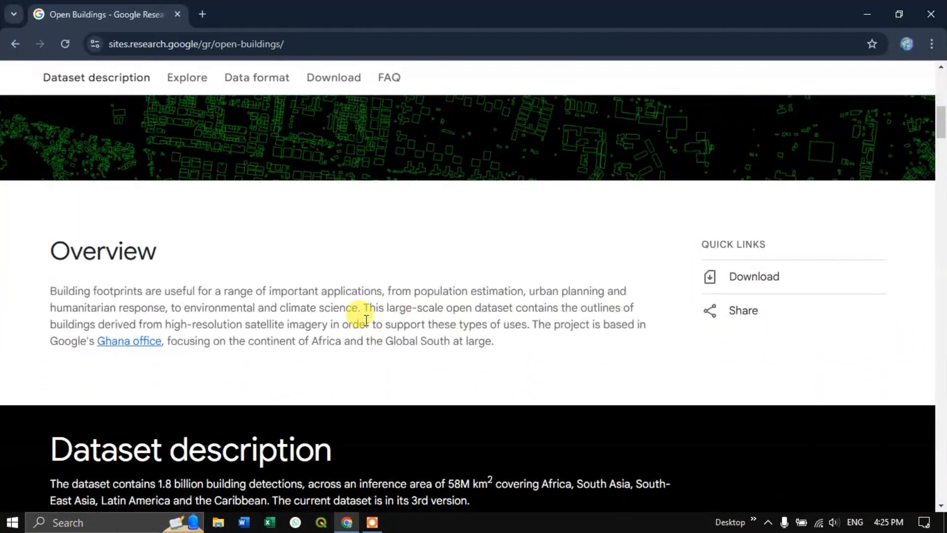
scroll(366, 317, "down", 1)
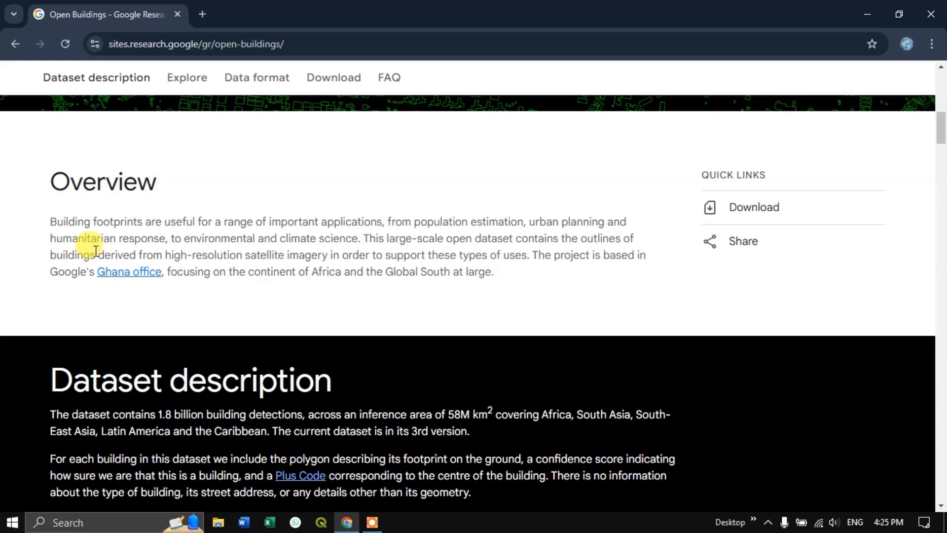
scroll(417, 261, "down", 3)
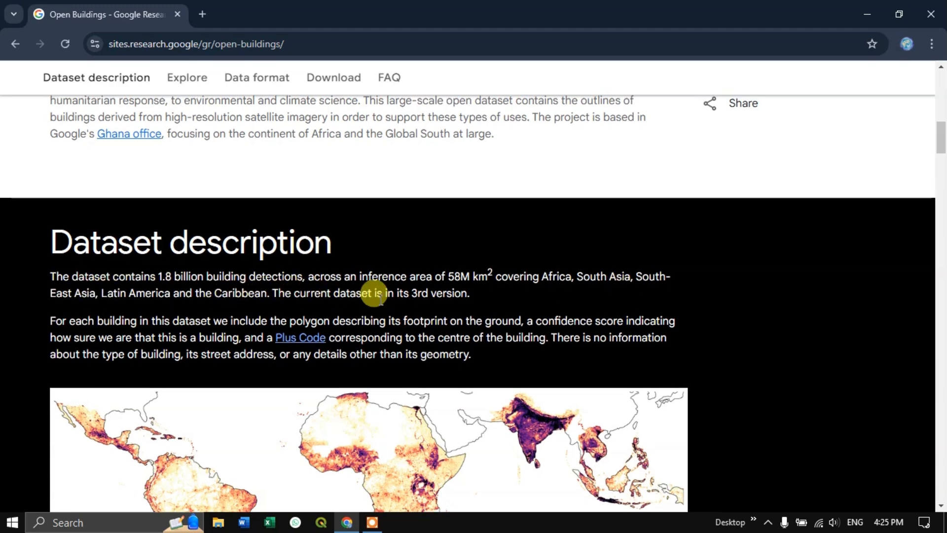
scroll(380, 298, "up", 4)
scroll(380, 299, "up", 4)
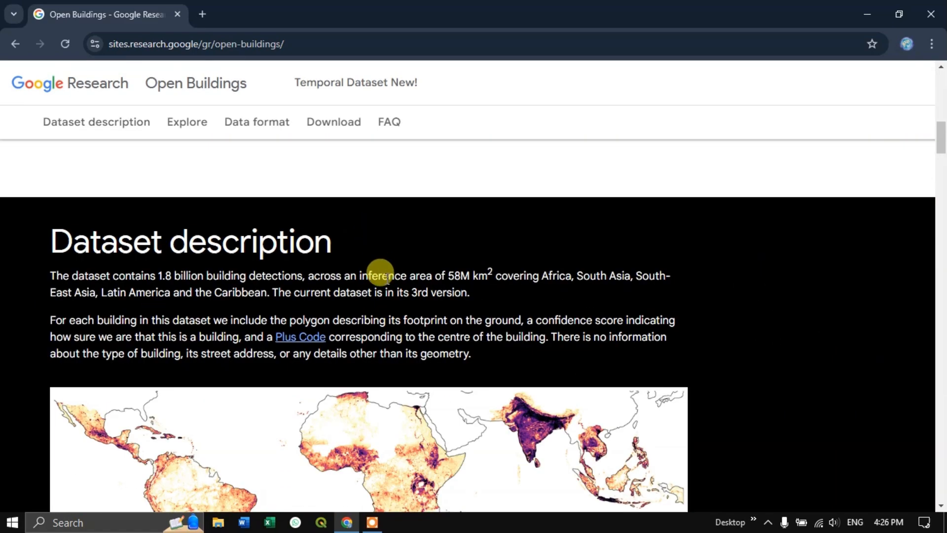
scroll(378, 256, "up", 10)
scroll(380, 273, "up", 3)
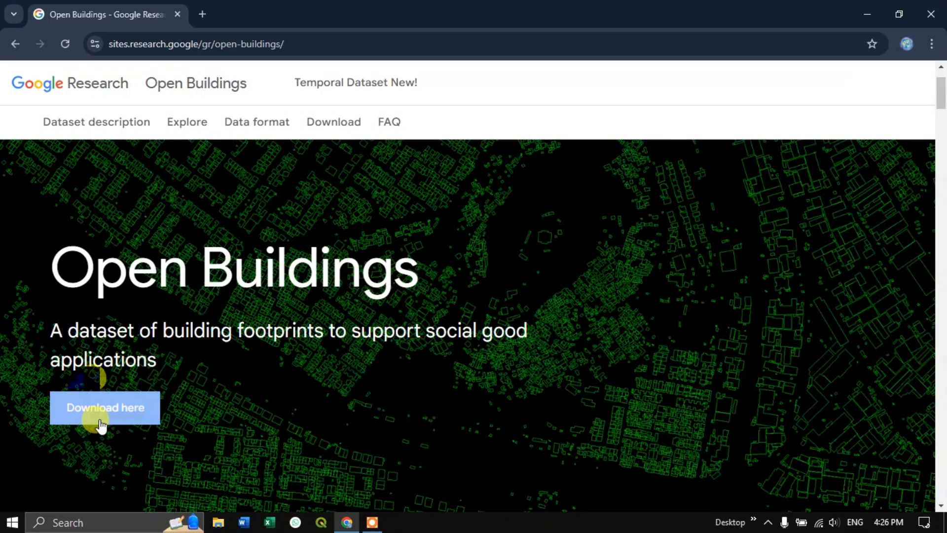
- Go to the dataset's download section and look over the map of downloadable cells
left_click(125, 416)
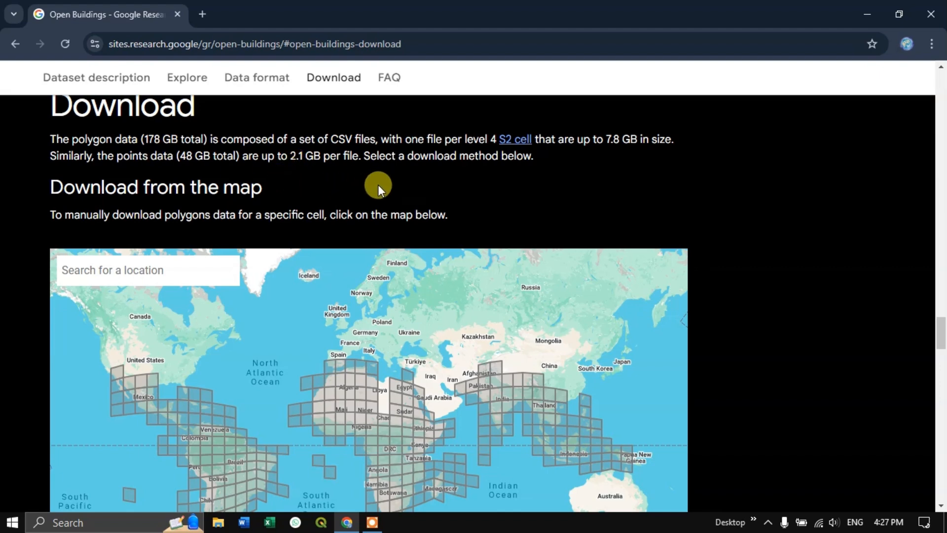
scroll(378, 184, "down", 2)
scroll(378, 185, "down", 2)
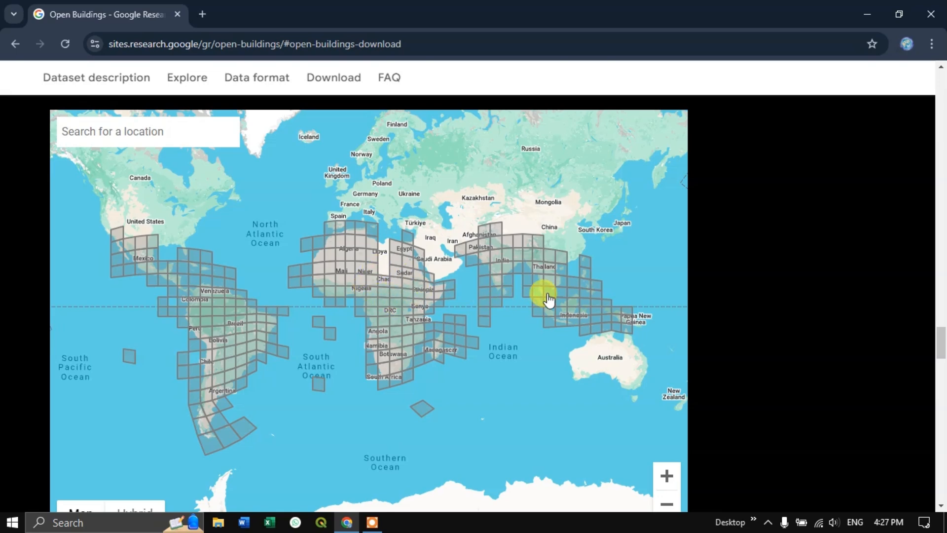
scroll(561, 295, "up", 2)
scroll(562, 351, "down", 2)
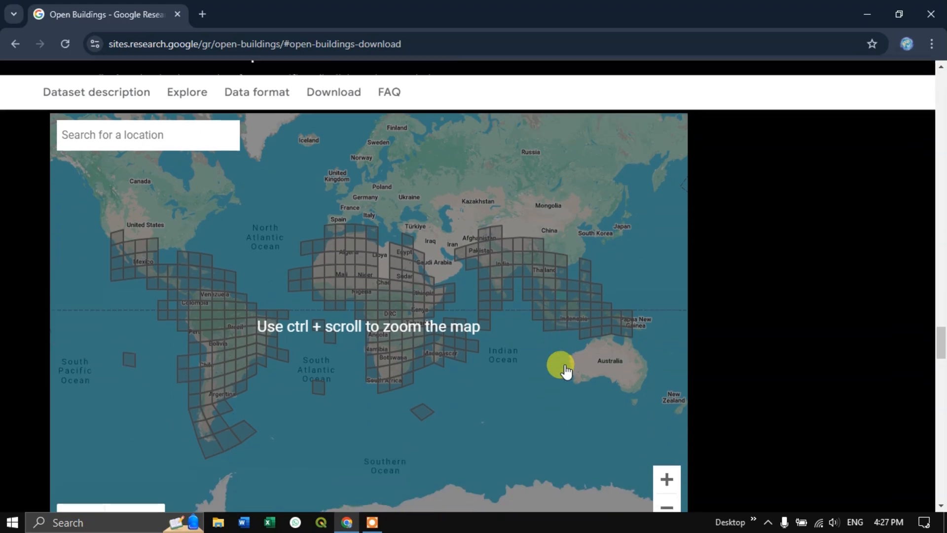
scroll(558, 349, "down", 1)
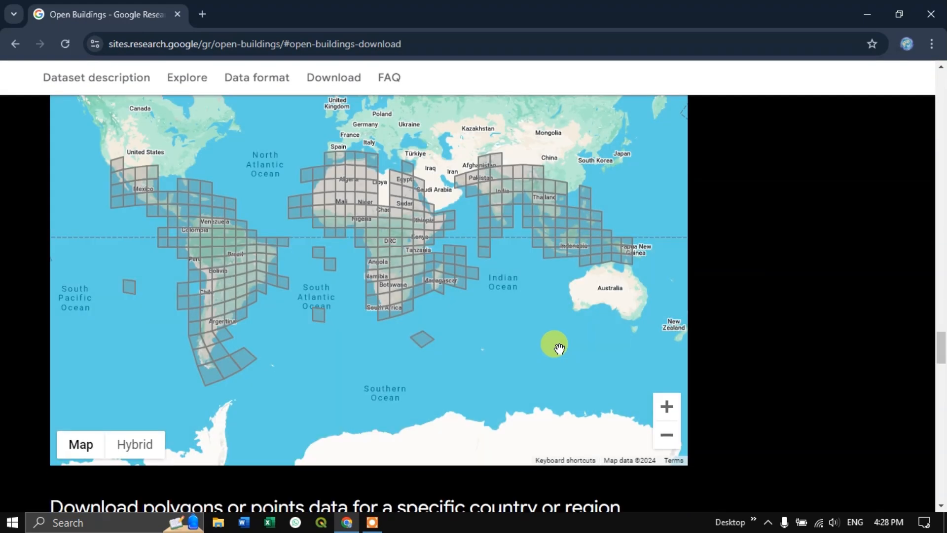
- Download 31d_buildings.csv.gz for the map cell covering Kuala Lumpur and Singapore, and check the download's progress
scroll(559, 348, "up", 1)
left_click_drag(474, 159, 496, 368)
scroll(567, 338, "up", 1)
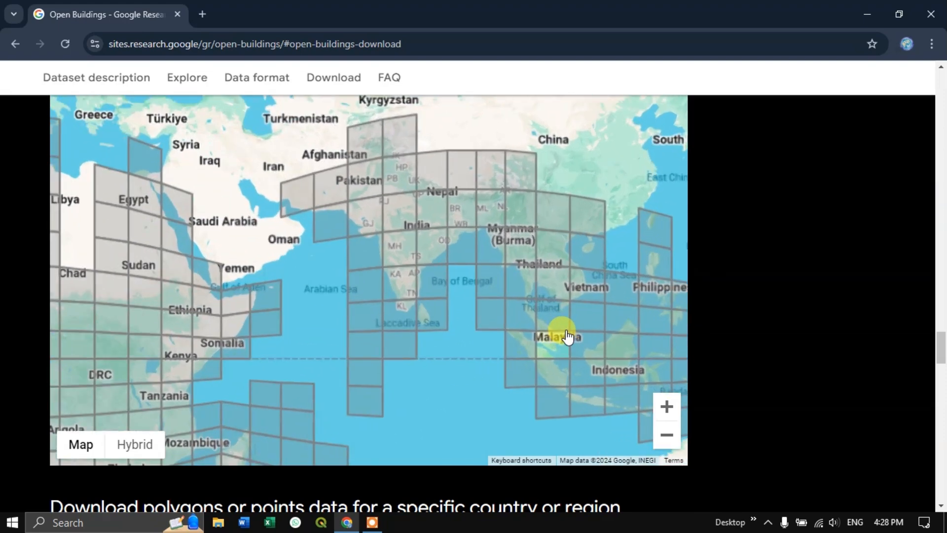
left_click_drag(542, 319, 484, 324)
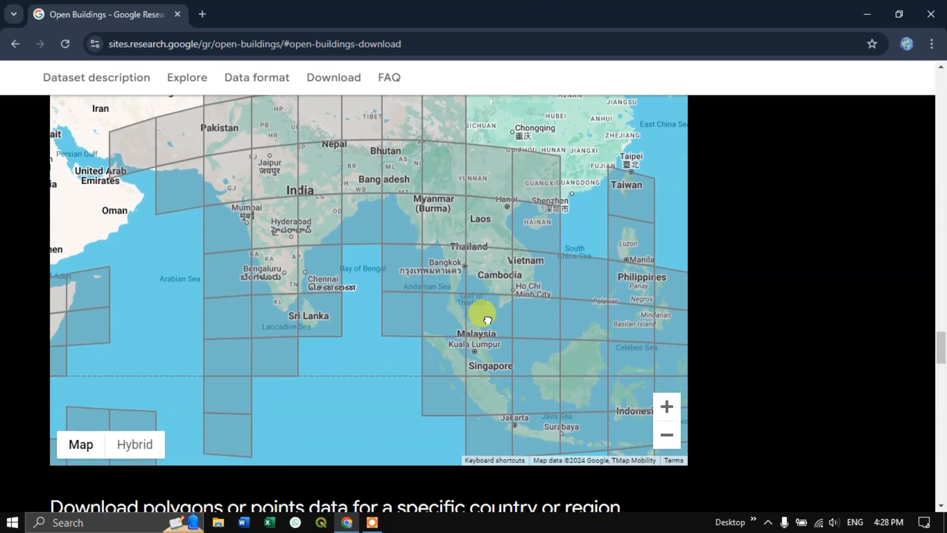
left_click(485, 354)
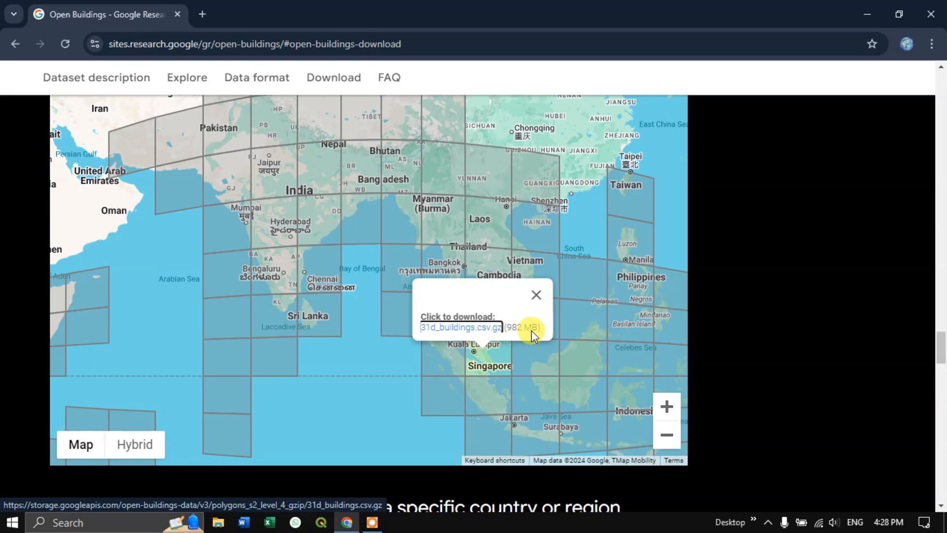
left_click(455, 334)
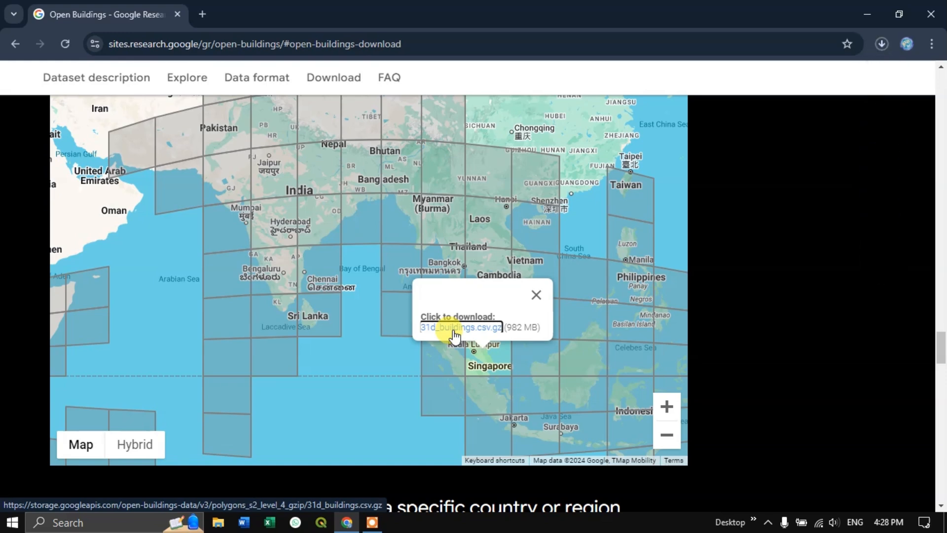
left_click(456, 332)
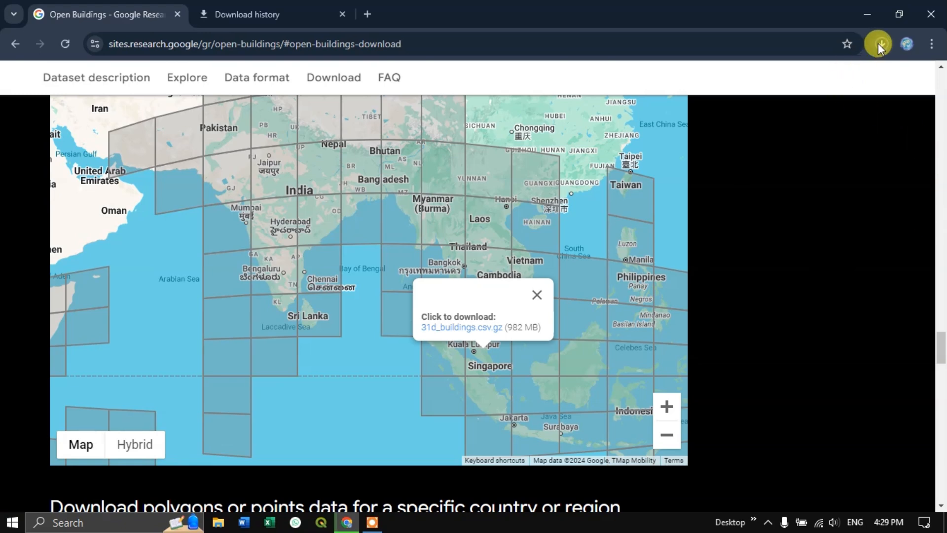
left_click(877, 43)
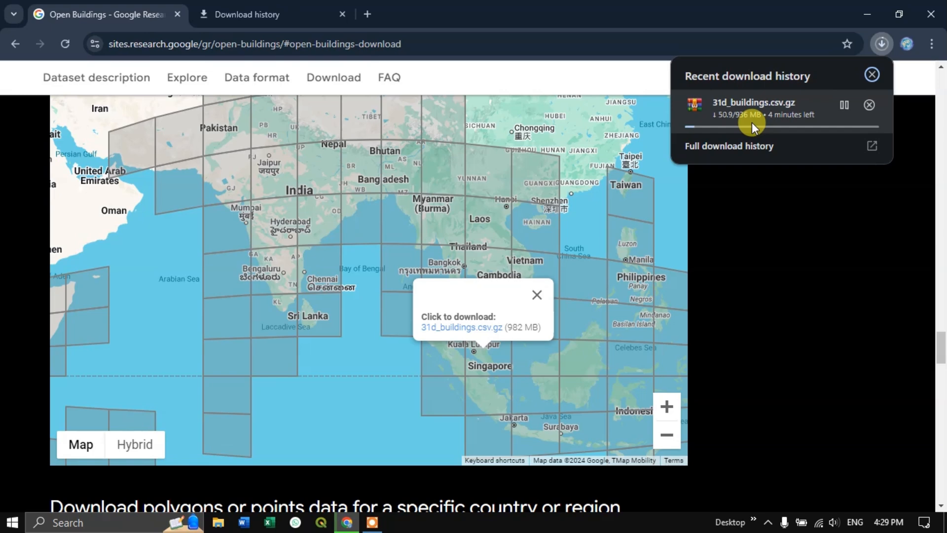
- Find QGIS Desktop 3.28.11 on the computer and launch it
key("super")
type("qgis")
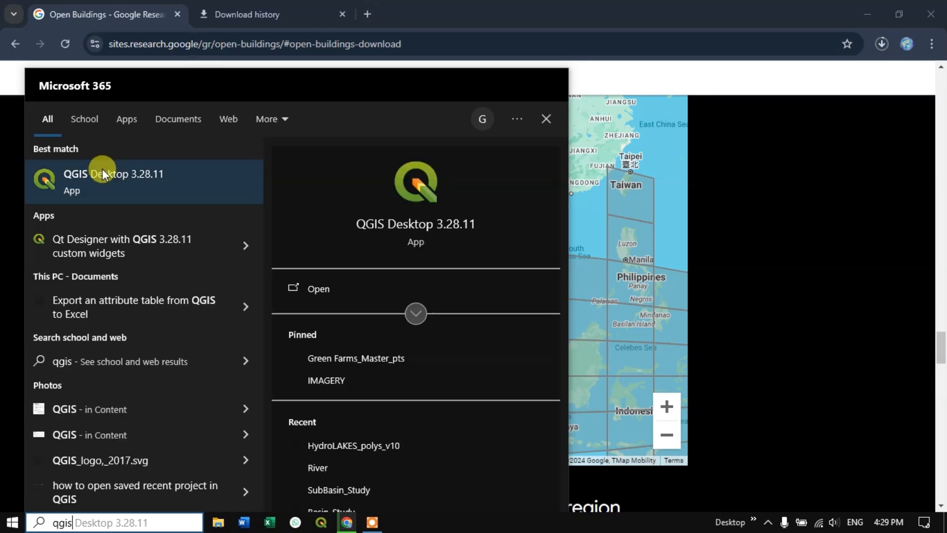
left_click(330, 232)
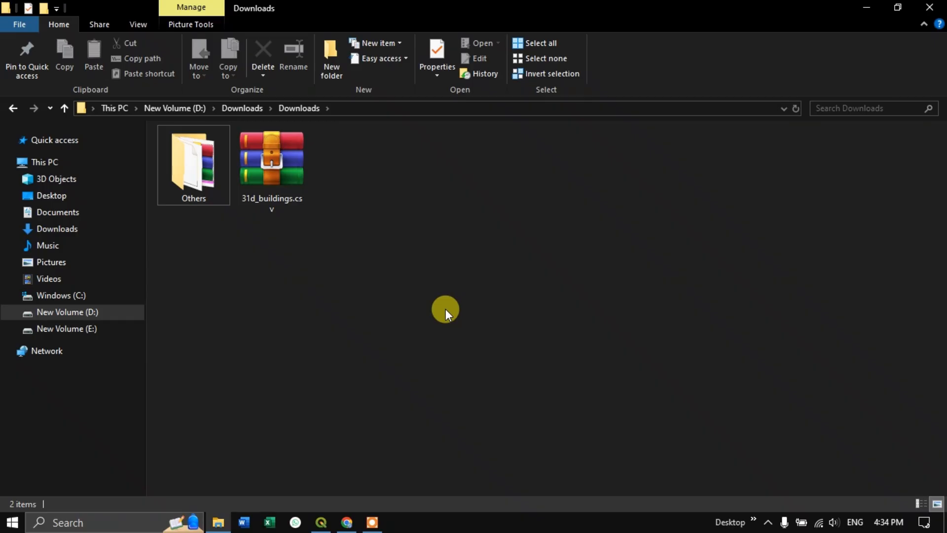
- Extract the downloaded 31d_buildings.csv archive into the same Downloads folder and select the extracted CSV file
left_click(276, 188)
right_click(277, 188)
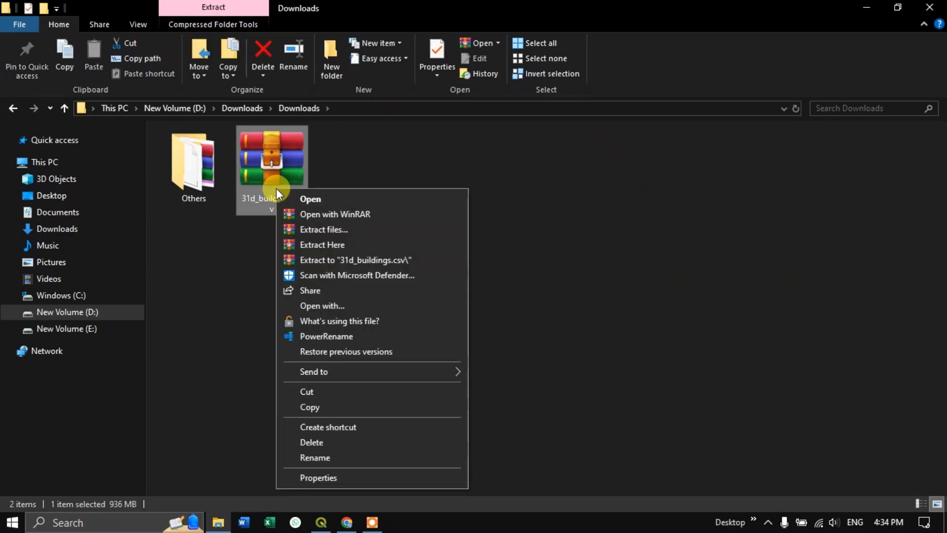
left_click(343, 244)
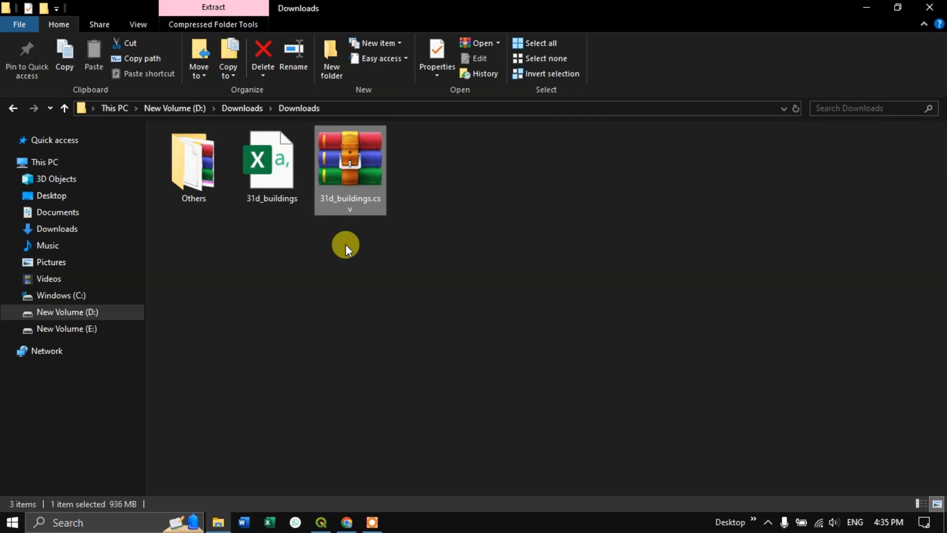
left_click(288, 192)
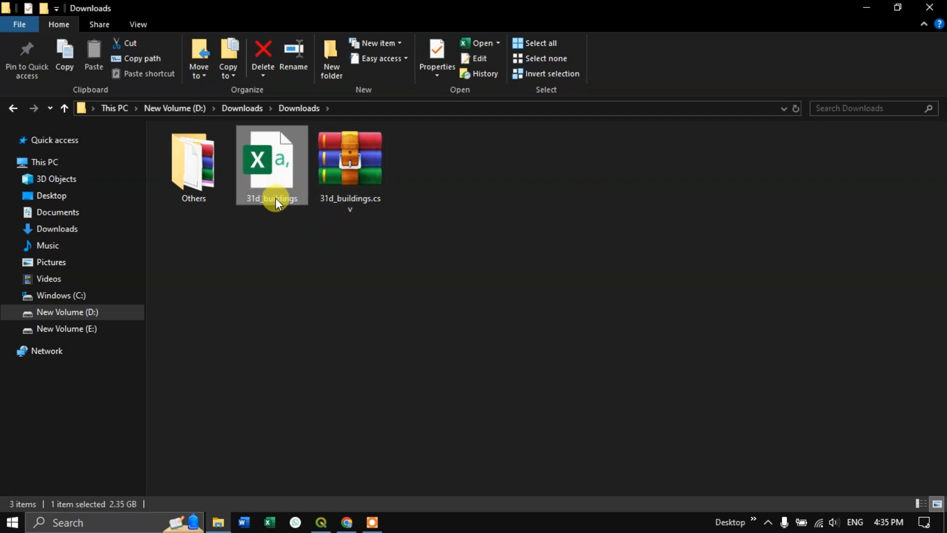
- Switch to the QGIS window with the untitled project and maximize it
left_click(348, 327)
left_click(321, 519)
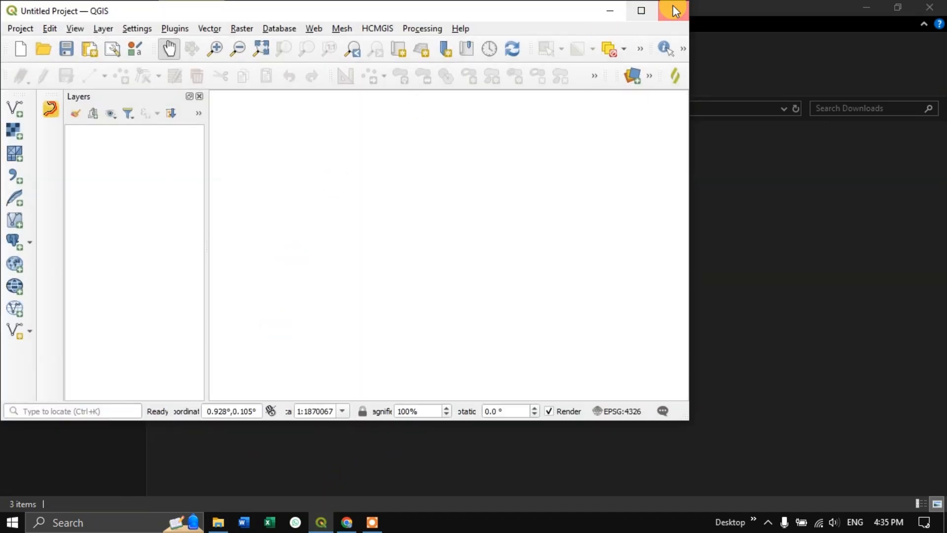
left_click(642, 11)
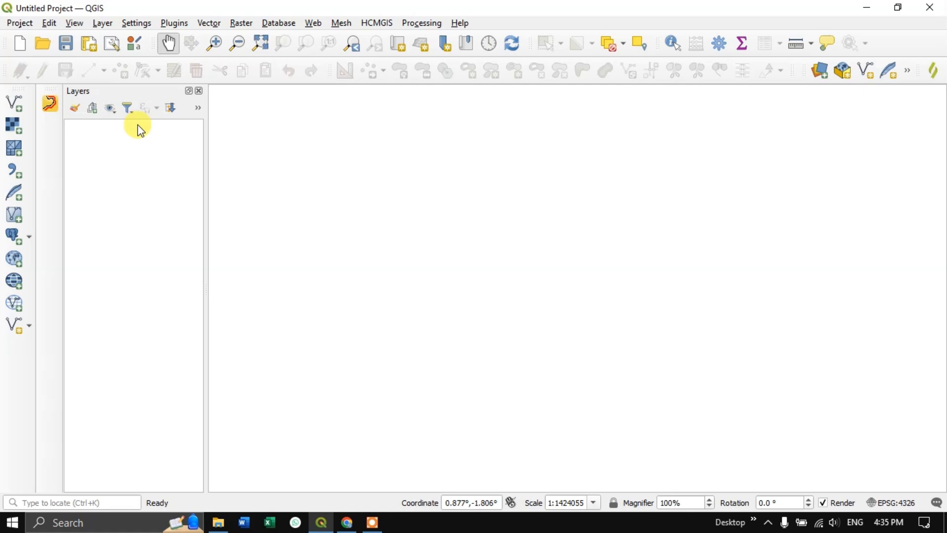
- Start adding a delimited text layer and load 31d_buildings.csv from D:\Downloads\Downloads as its source file
left_click(105, 24)
mouse_move(129, 70)
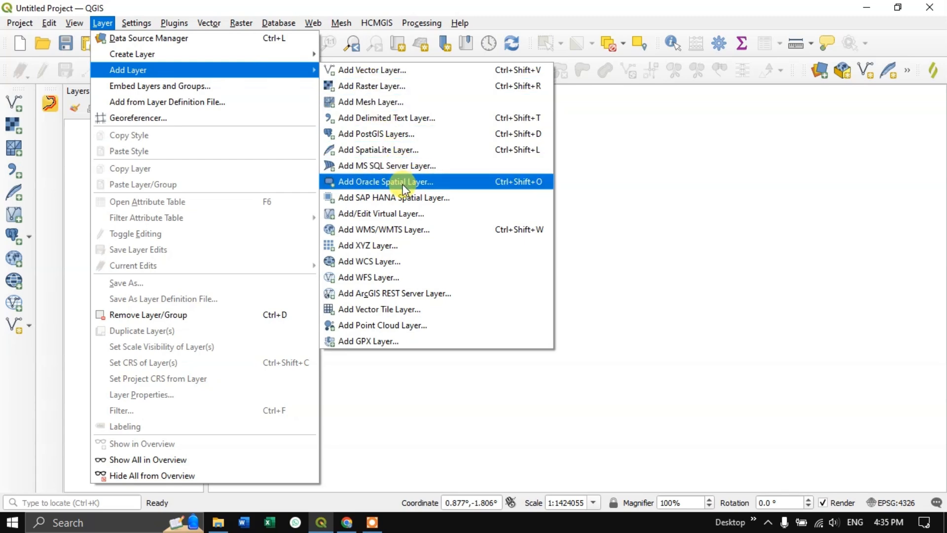
left_click(421, 122)
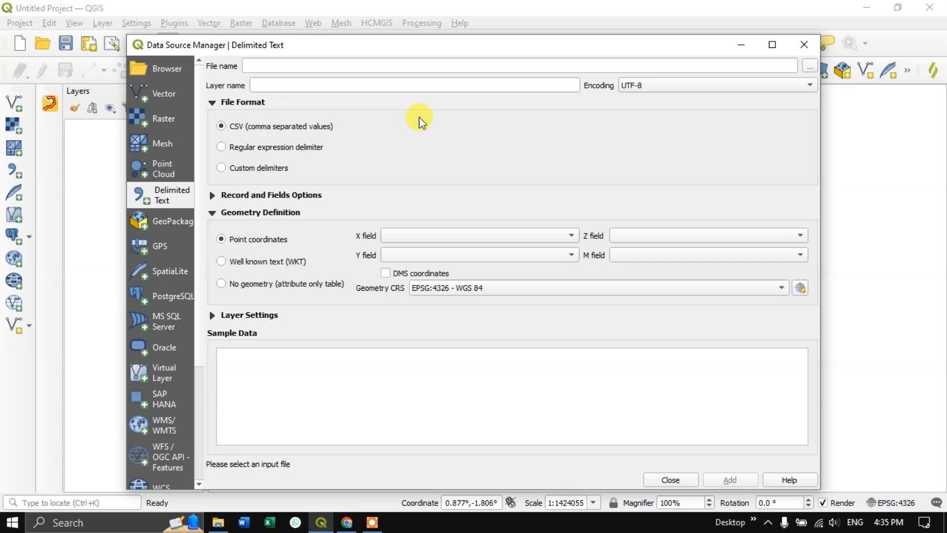
left_click(808, 64)
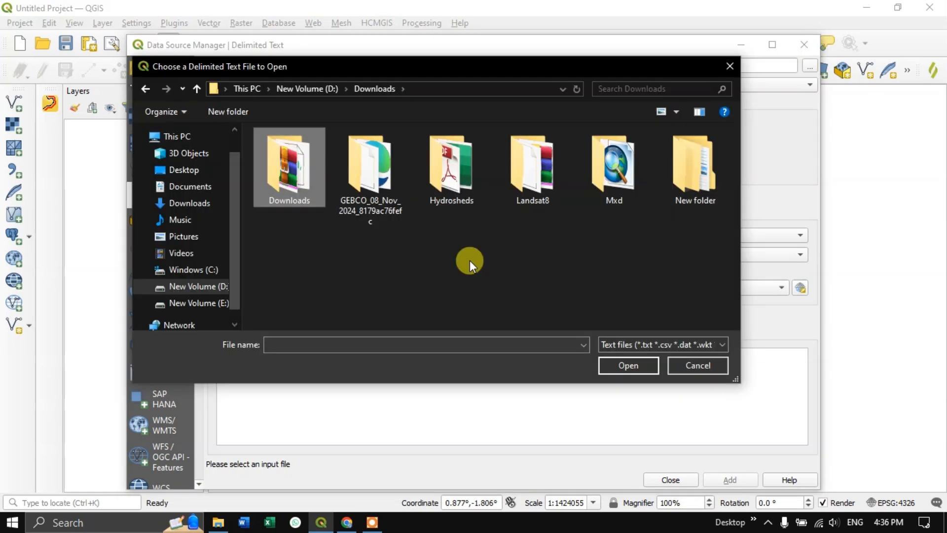
double_click(315, 161)
left_click(370, 171)
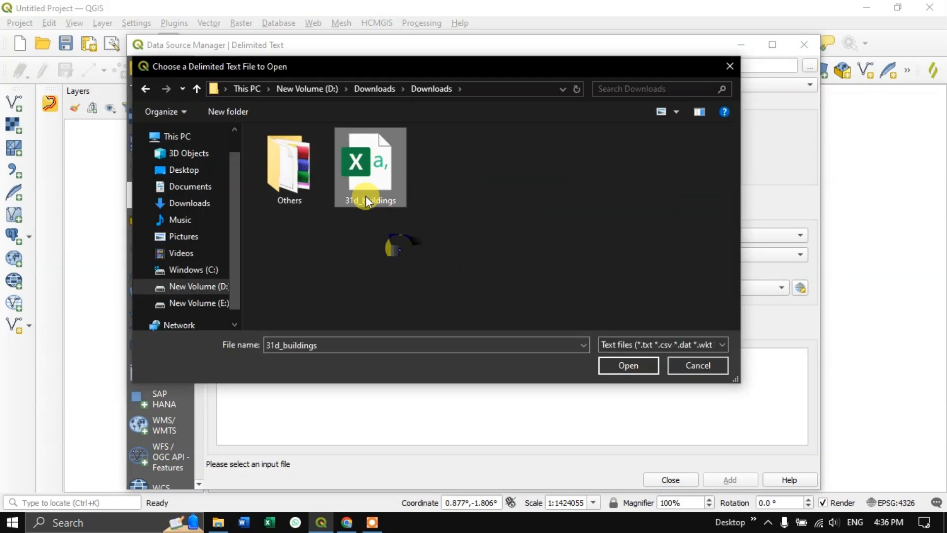
left_click(626, 366)
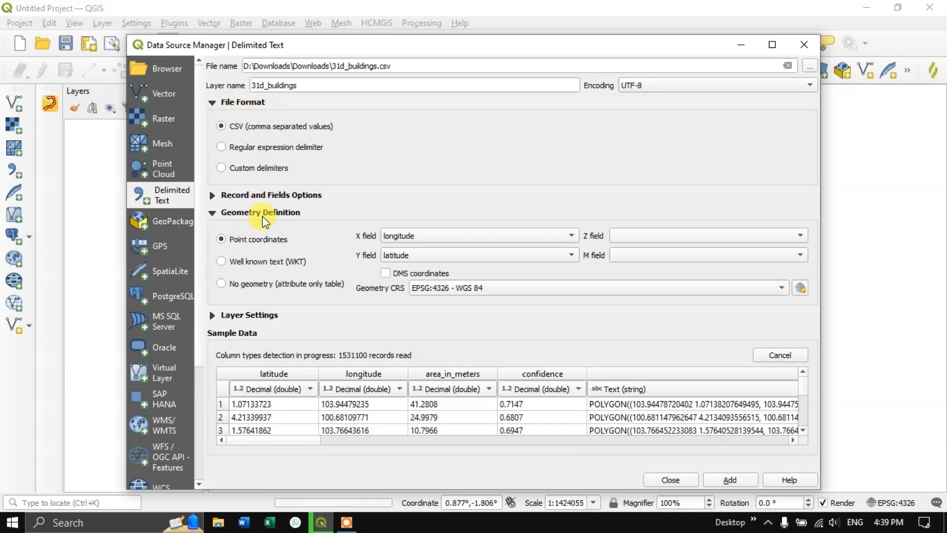
- Define the geometry as well known text from the geometry field with type Polygon, add the layer, and close the data source manager
left_click(225, 264)
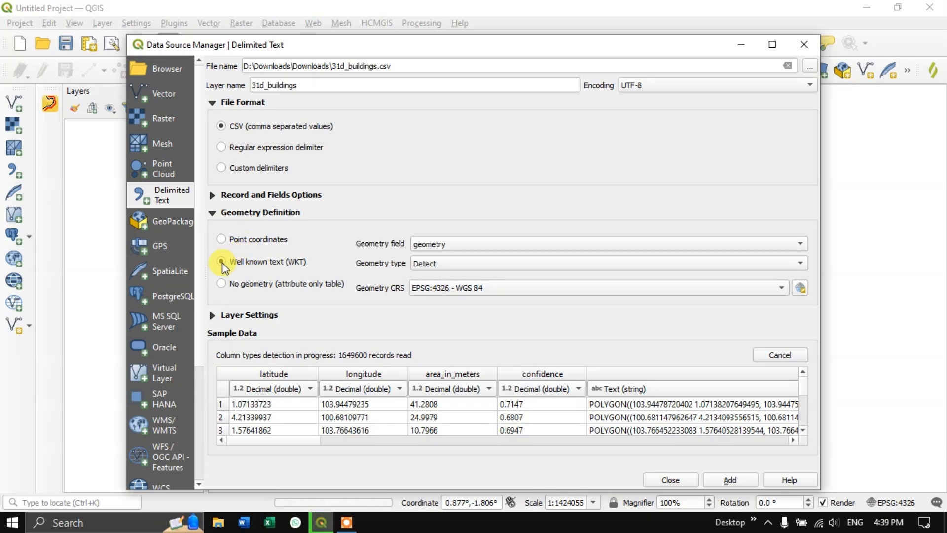
left_click(430, 245)
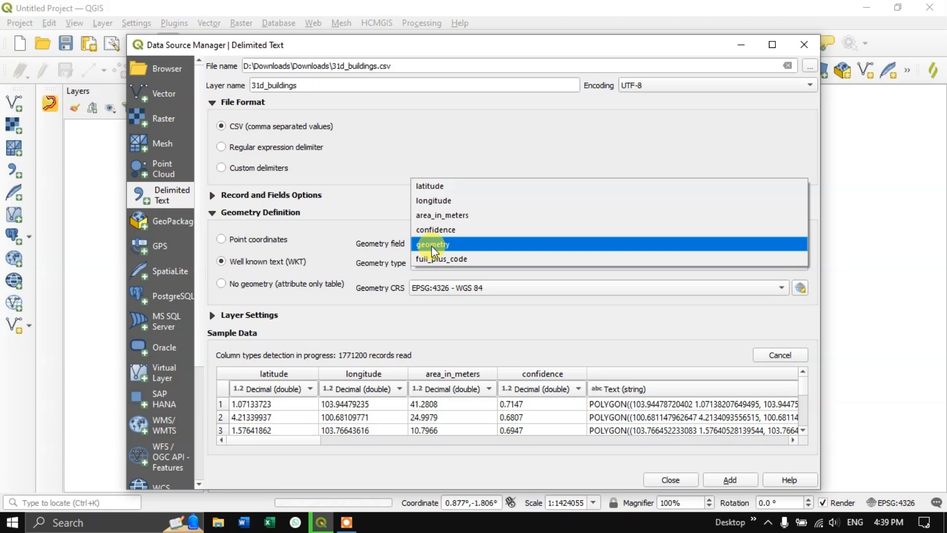
left_click(431, 244)
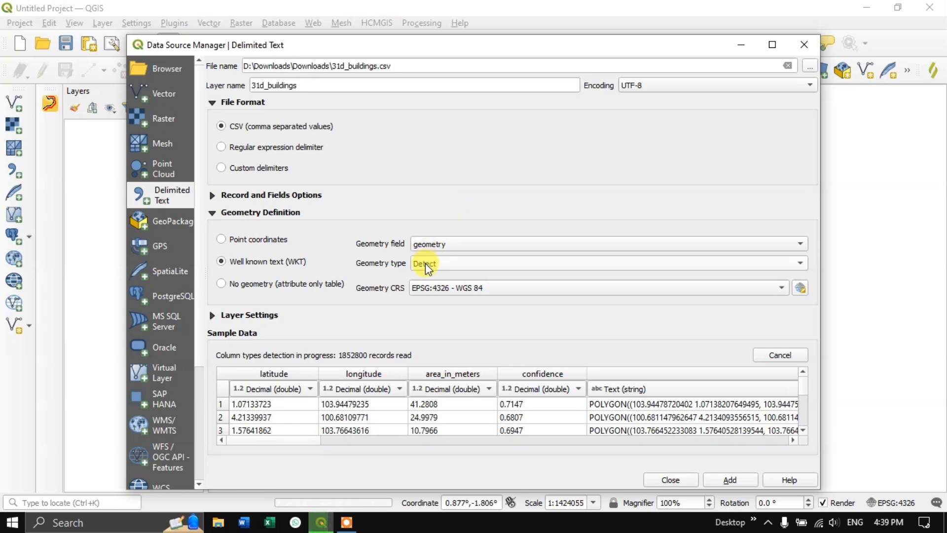
left_click(425, 262)
left_click(430, 309)
left_click(735, 484)
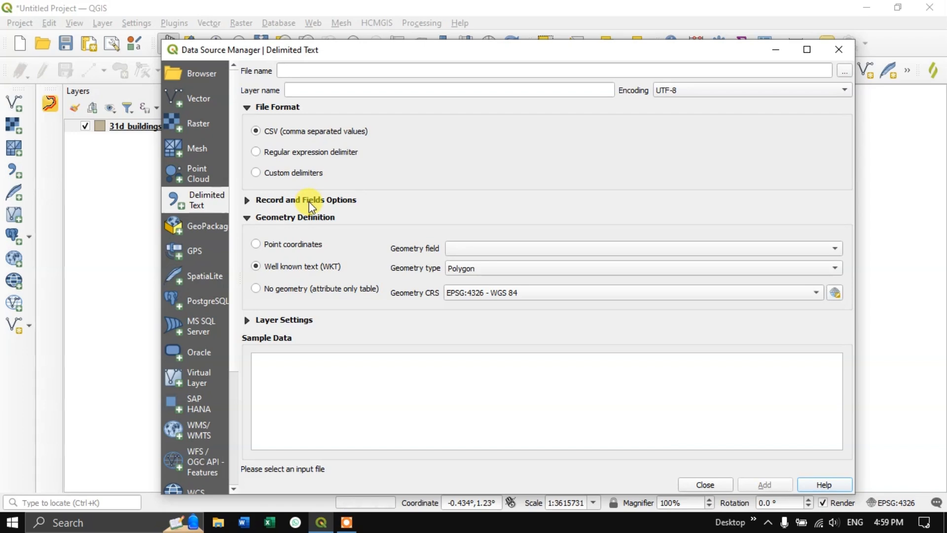
left_click(704, 484)
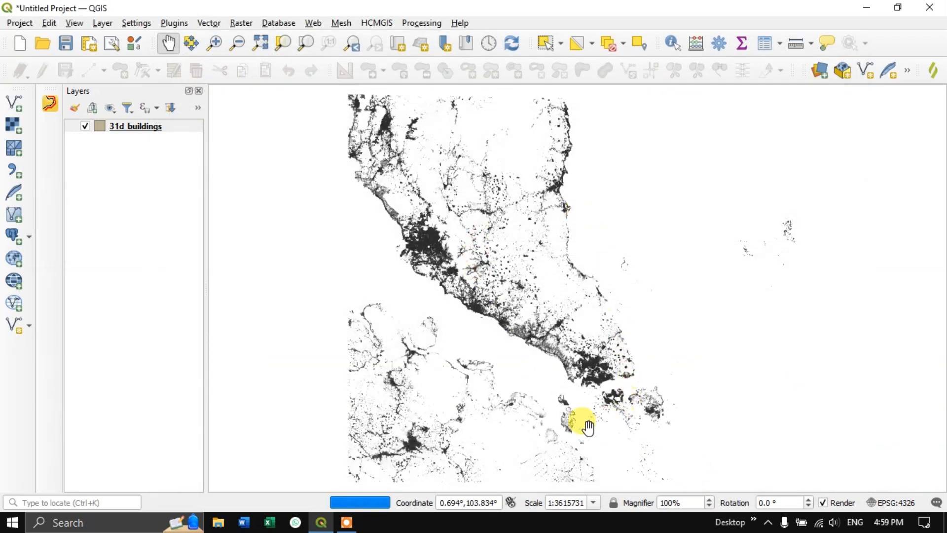
- Export the 31d_buildings layer as an ESRI Shapefile named Building in D:\Downloads\Downloads, keeping EPSG:4326 - WGS 84 and adding it to the map
right_click(132, 132)
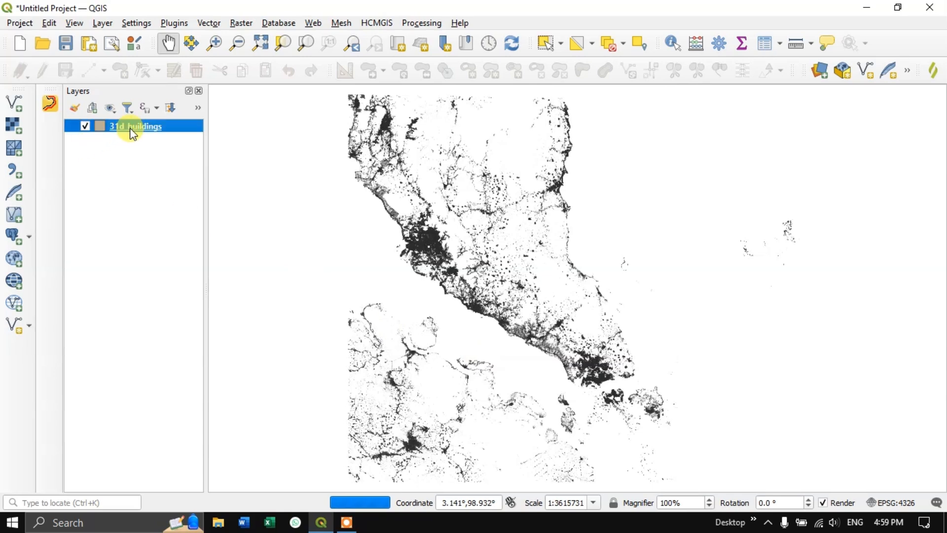
mouse_move(210, 369)
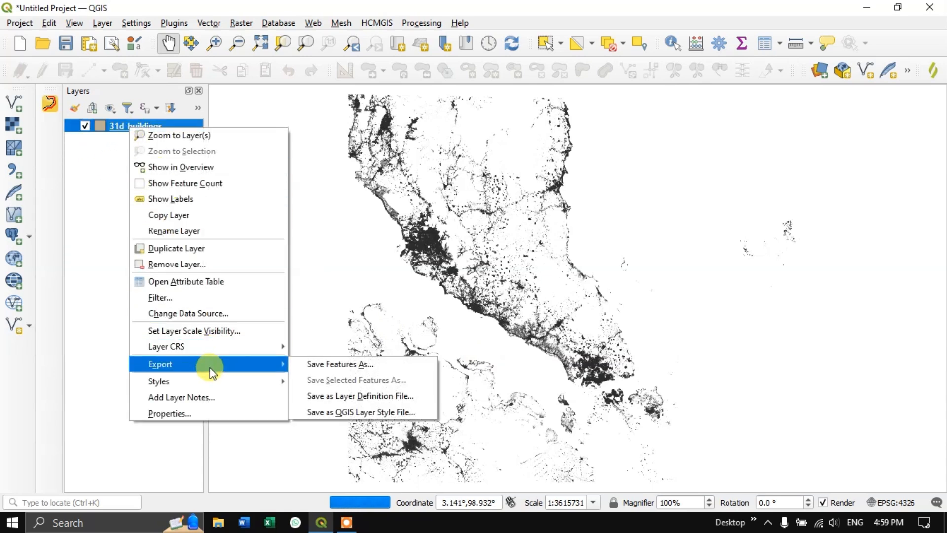
left_click(318, 364)
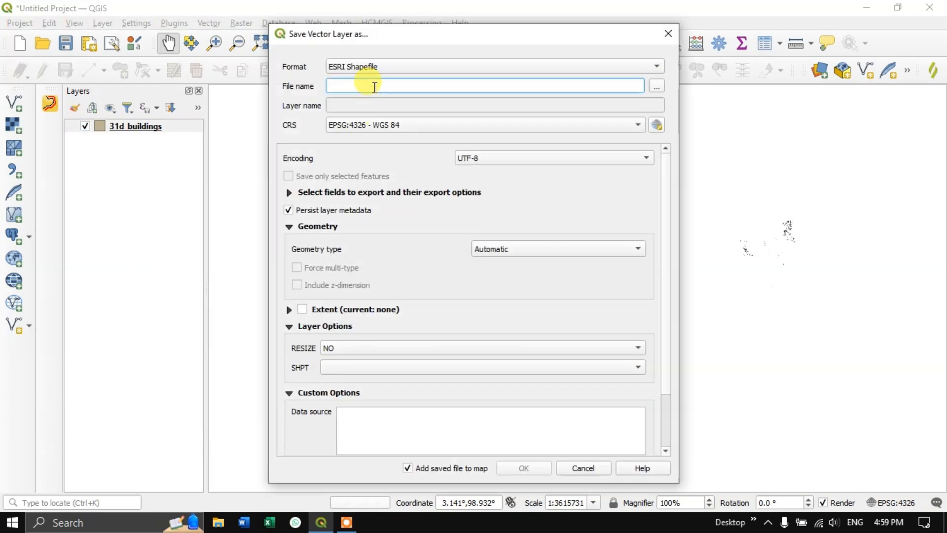
left_click(379, 69)
left_click(378, 69)
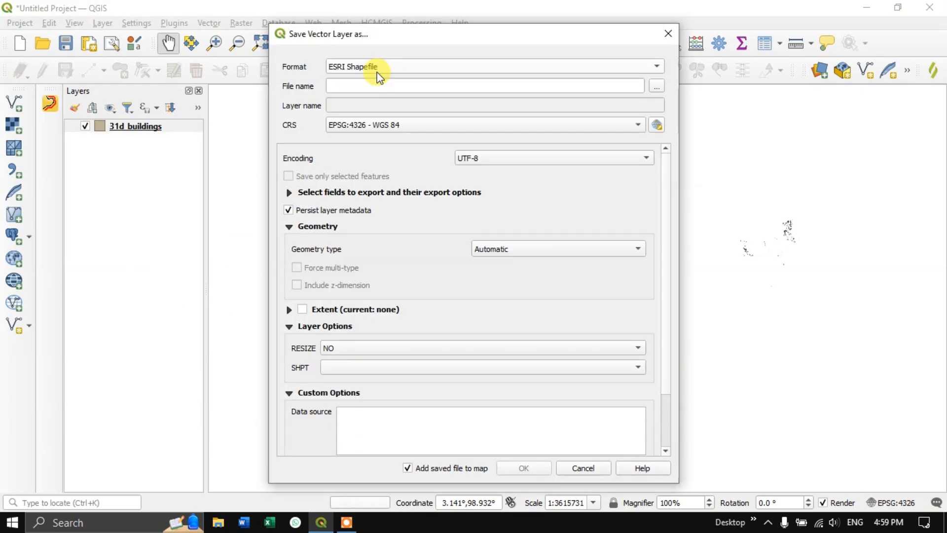
left_click(657, 87)
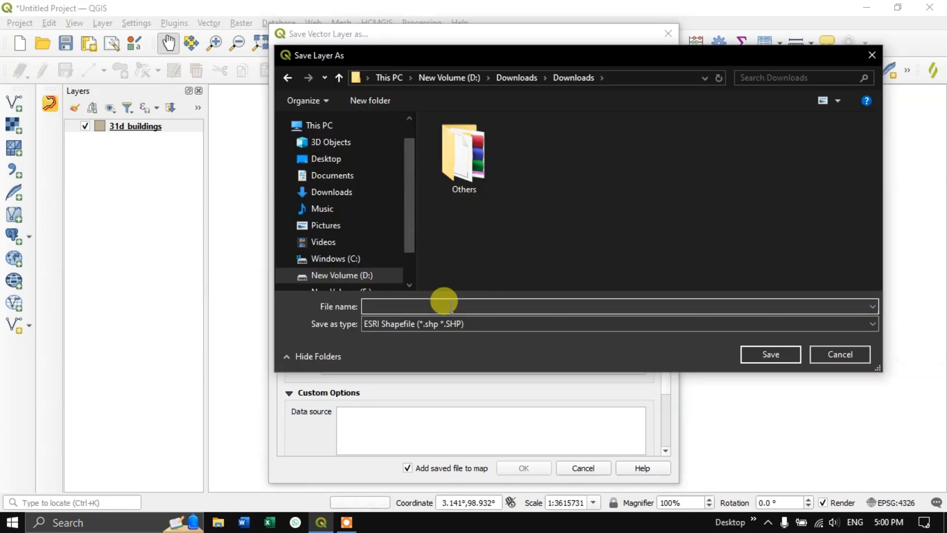
type("Building")
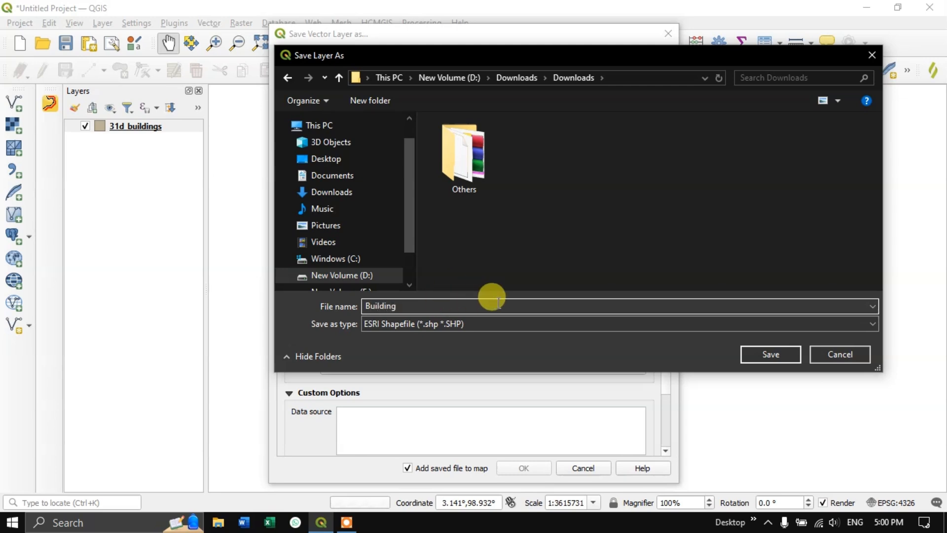
left_click(765, 353)
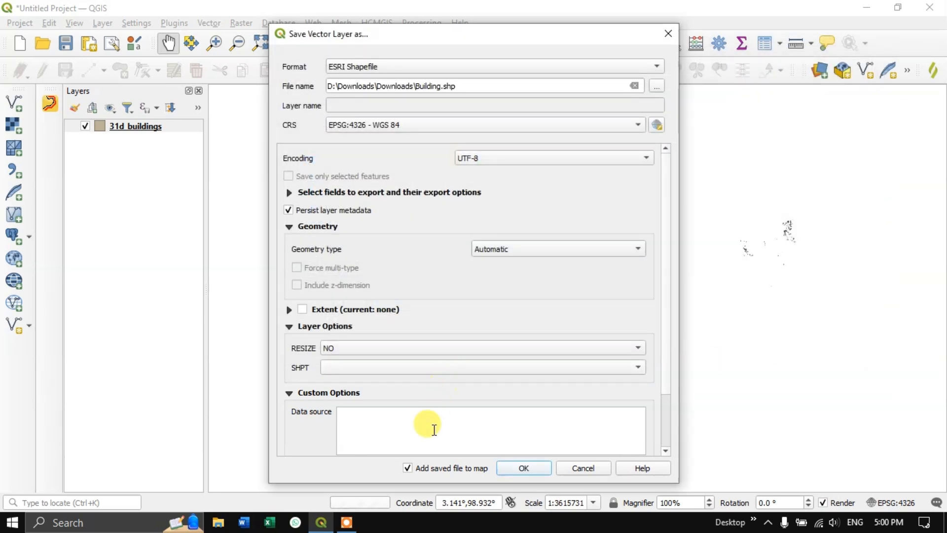
left_click(523, 468)
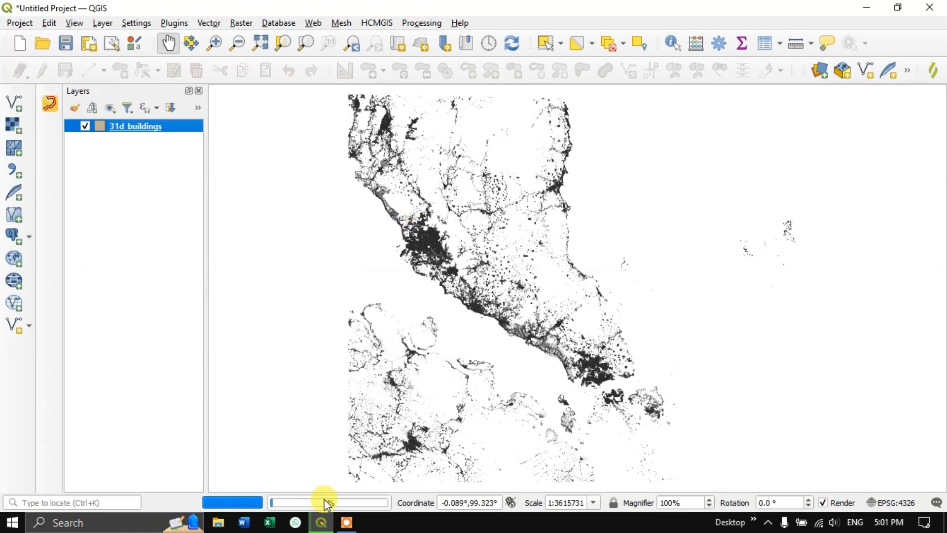
mouse_move(324, 498)
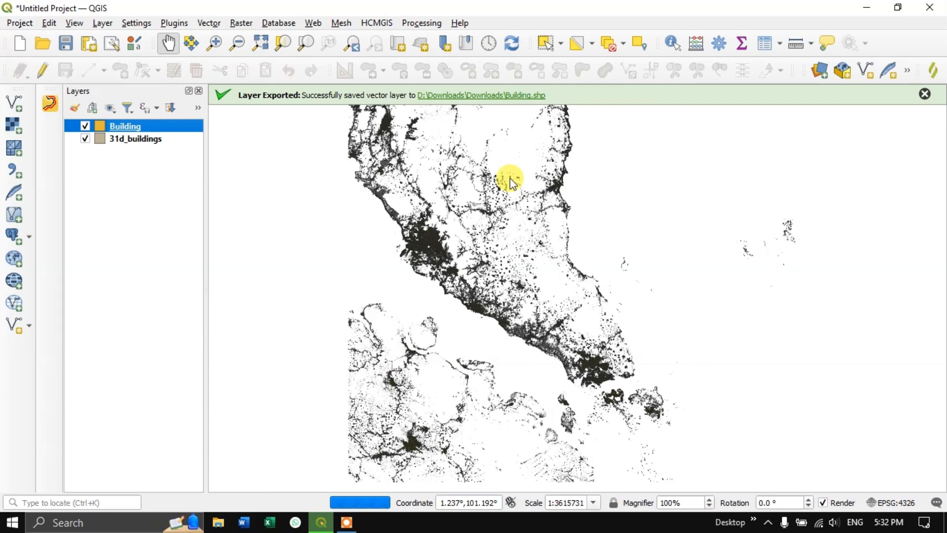
- Remove the original 31d_buildings layer from the project
left_click(146, 140)
right_click(147, 141)
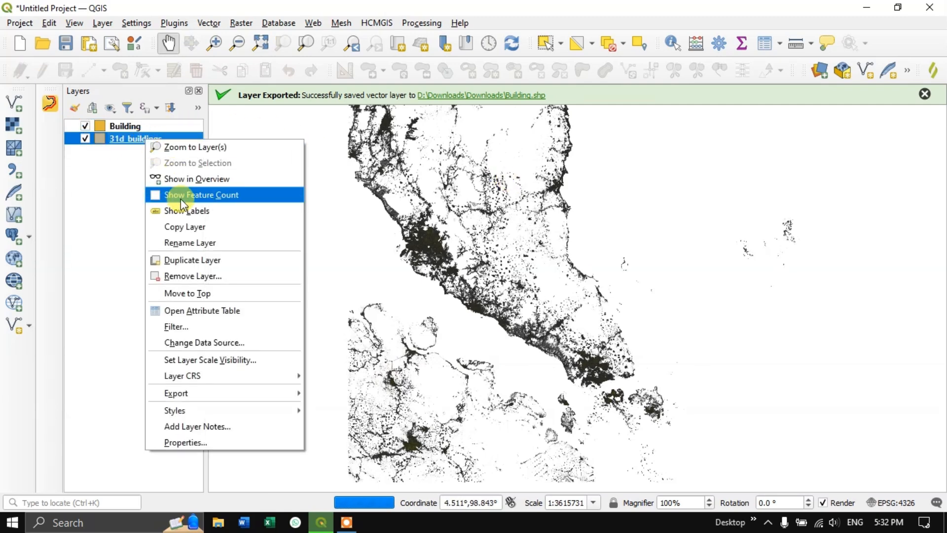
left_click(209, 278)
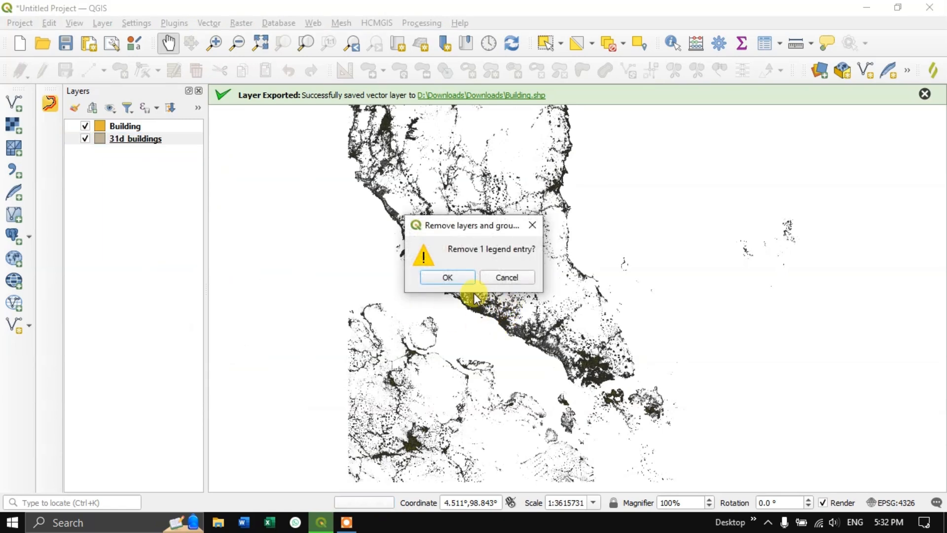
left_click(458, 280)
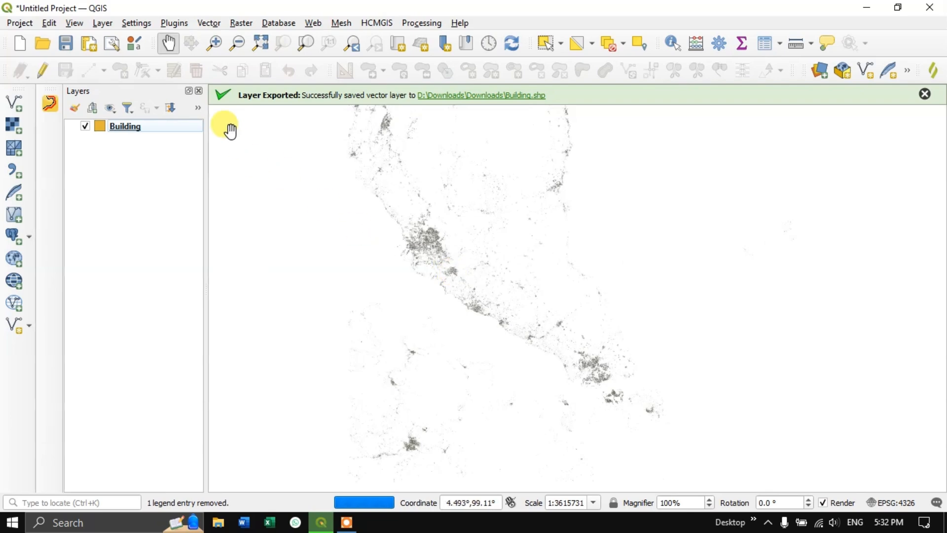
- Examine the Building layer's footprints up close in the dense urban area at the peninsula's southern end, dismissing the export message
left_click(220, 51)
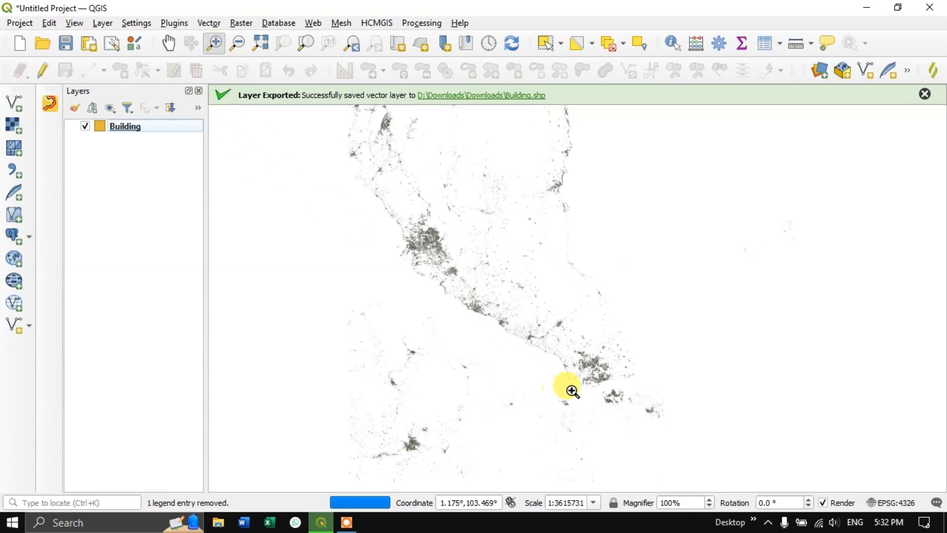
left_click_drag(573, 340, 626, 401)
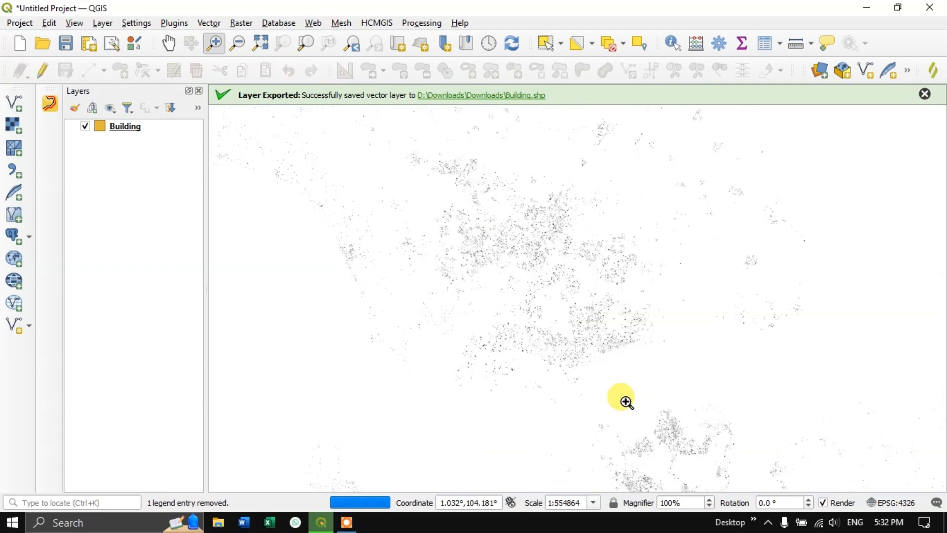
left_click_drag(435, 174, 562, 288)
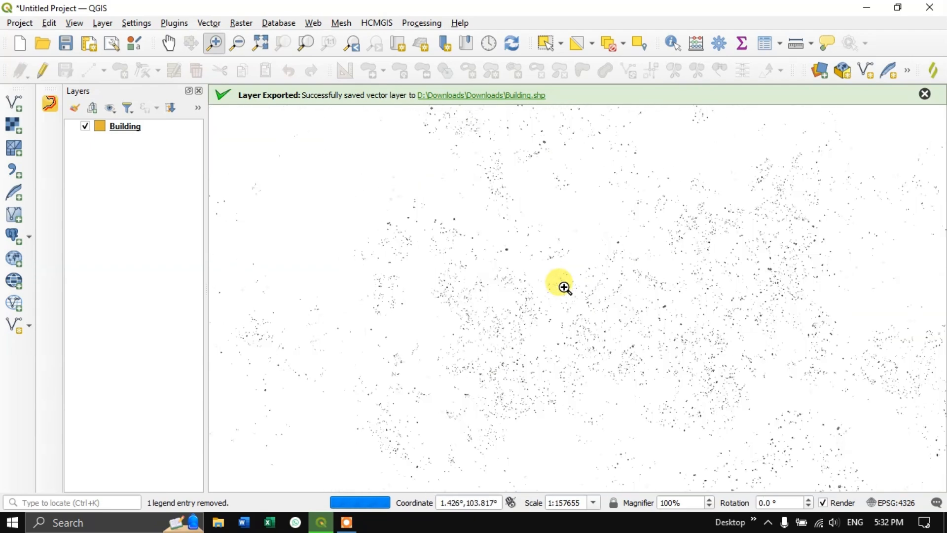
left_click_drag(465, 239, 686, 433)
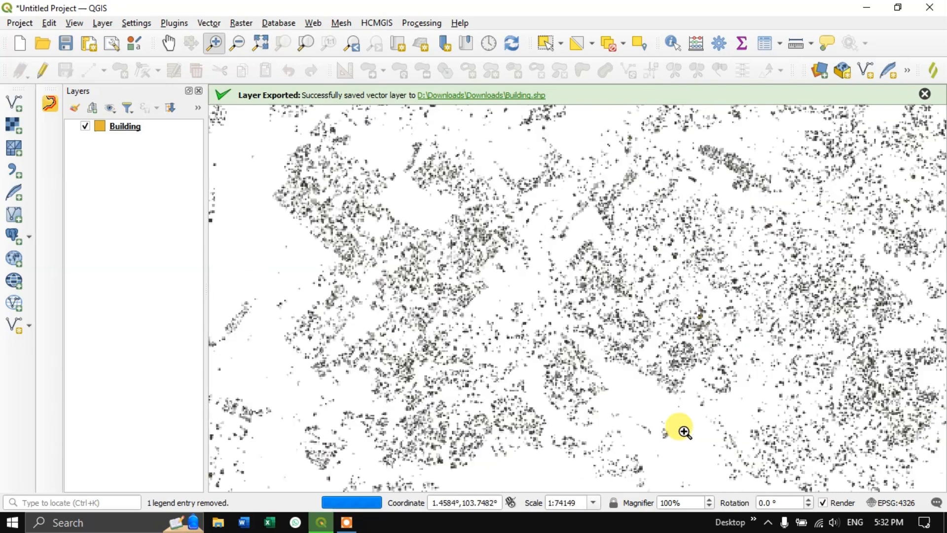
left_click_drag(355, 173, 723, 487)
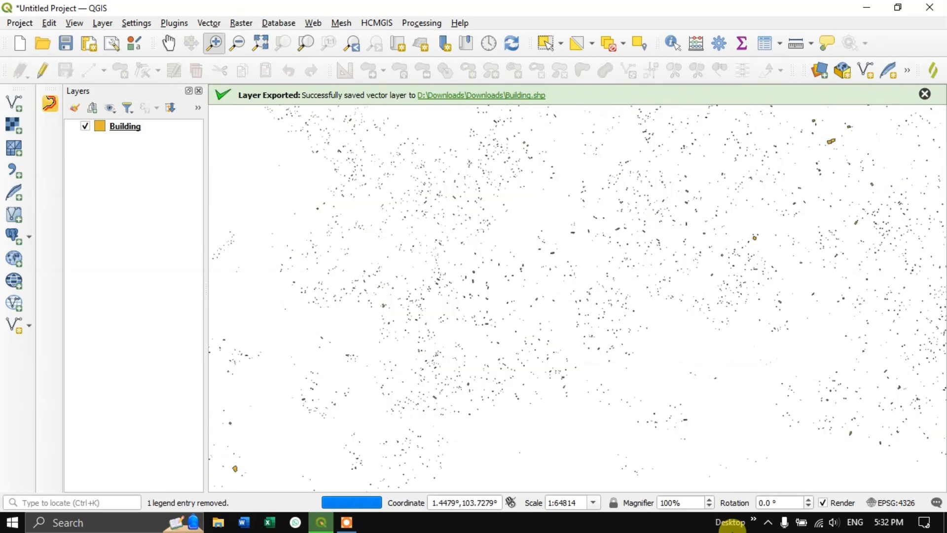
left_click_drag(370, 222, 575, 467)
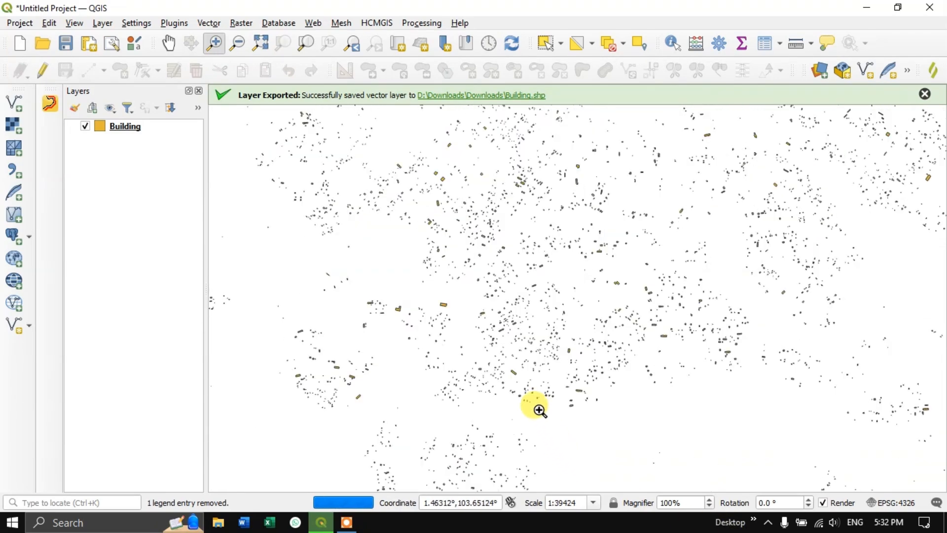
left_click_drag(405, 212, 691, 465)
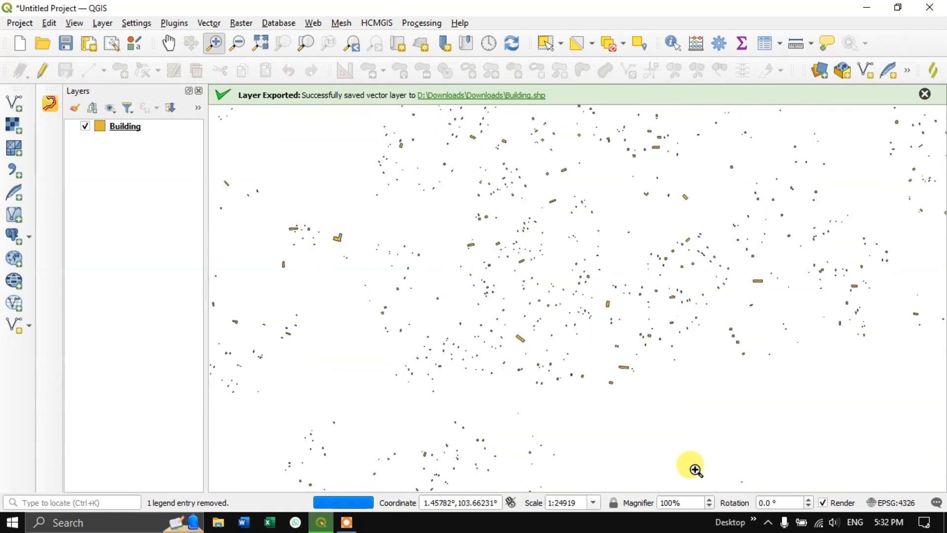
left_click_drag(439, 187, 813, 499)
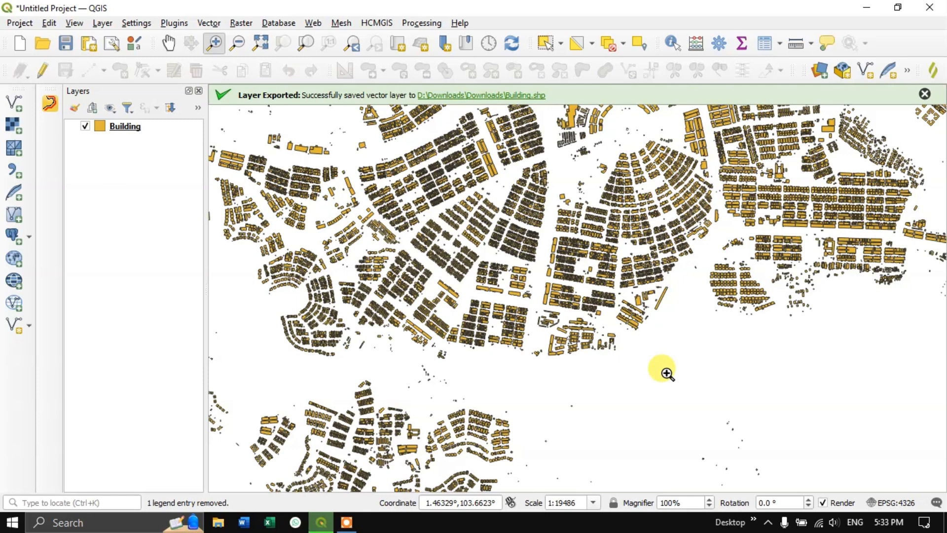
left_click(924, 94)
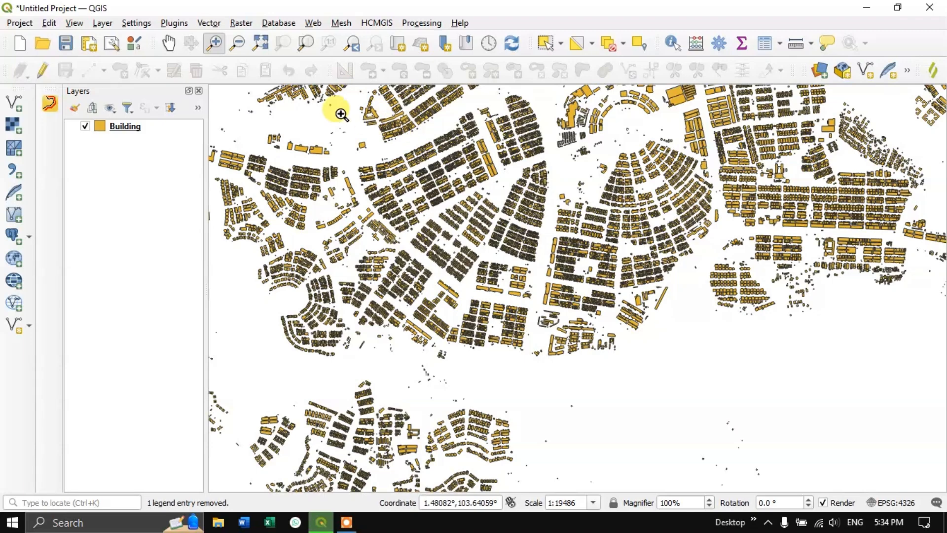
left_click(167, 43)
left_click_drag(683, 232, 685, 353)
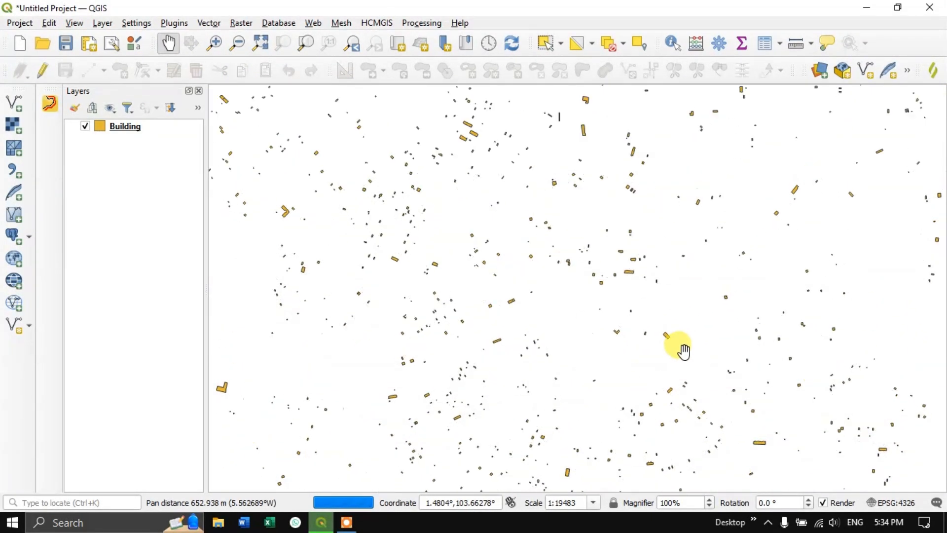
left_click_drag(655, 291, 663, 322)
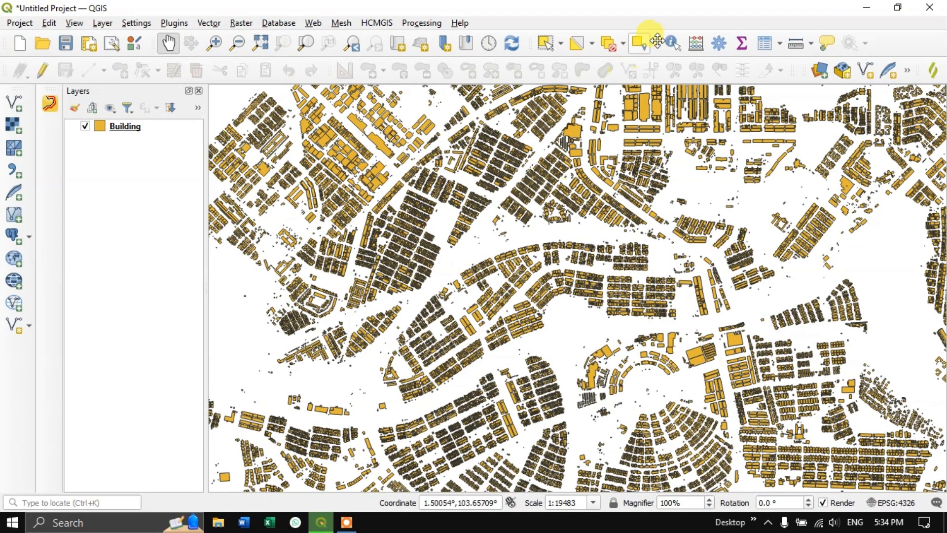
- Add the Esri Physical basemap from HCMGIS to the project
left_click(368, 23)
mouse_move(381, 39)
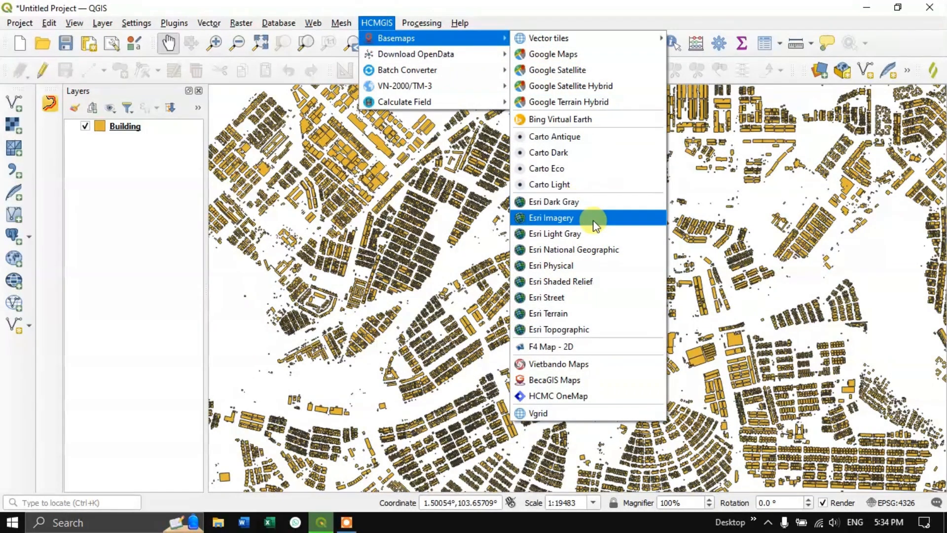
left_click(603, 271)
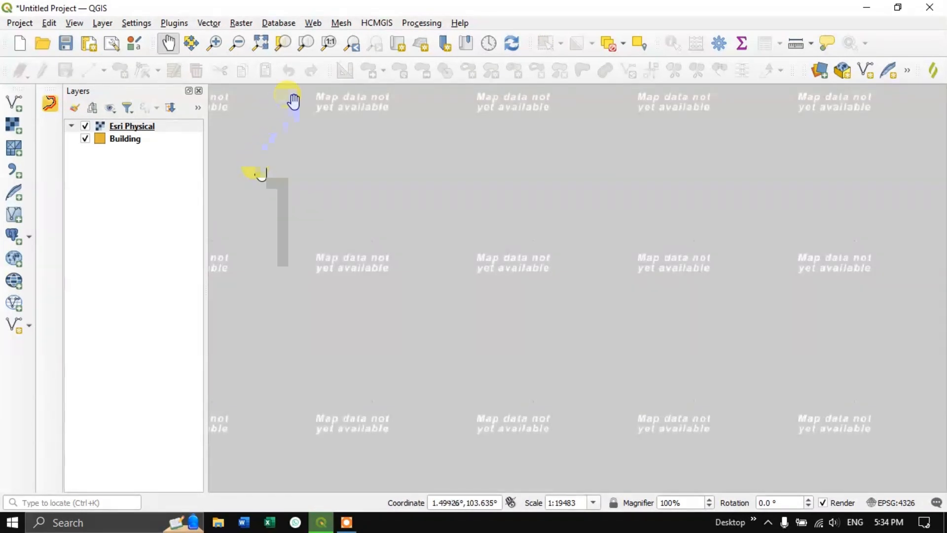
- Add the Google Satellite basemap from HCMGIS and hide the Esri Physical layer
left_click(381, 23)
mouse_move(390, 38)
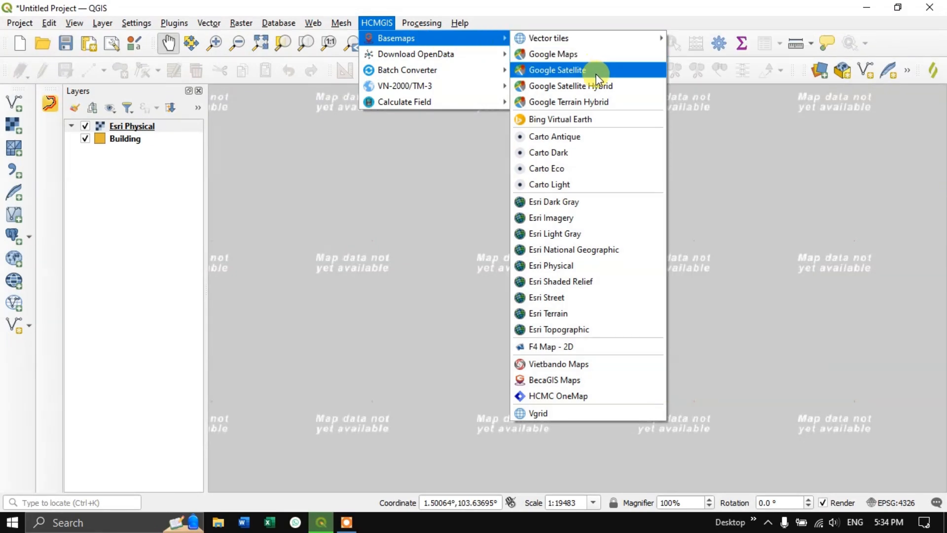
left_click(596, 73)
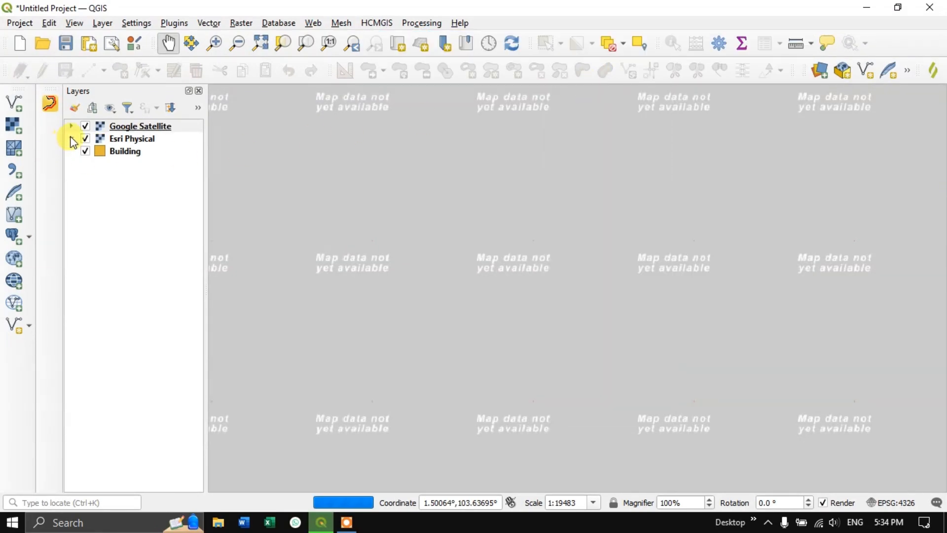
left_click(85, 138)
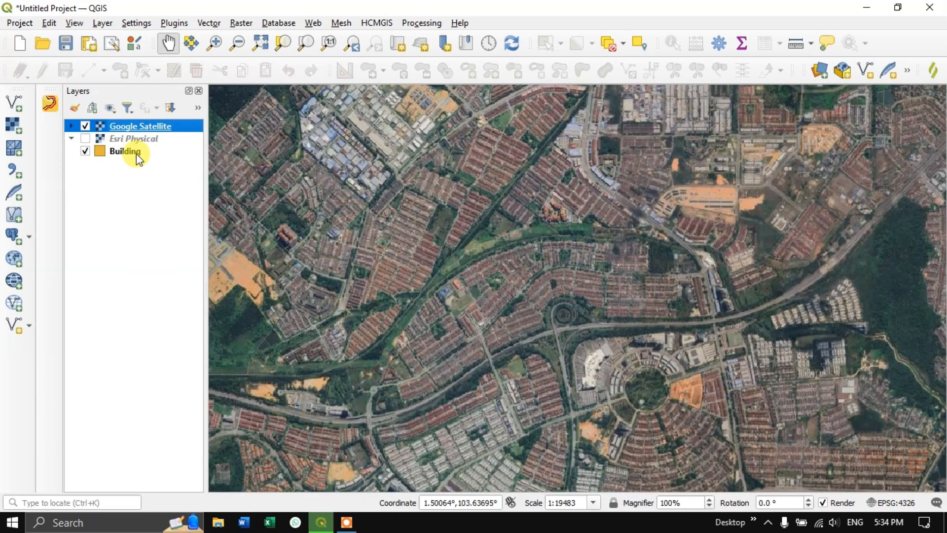
- Move the Building layer above Google Satellite and check how the footprints match the houses in the imagery
left_click_drag(126, 151, 144, 121)
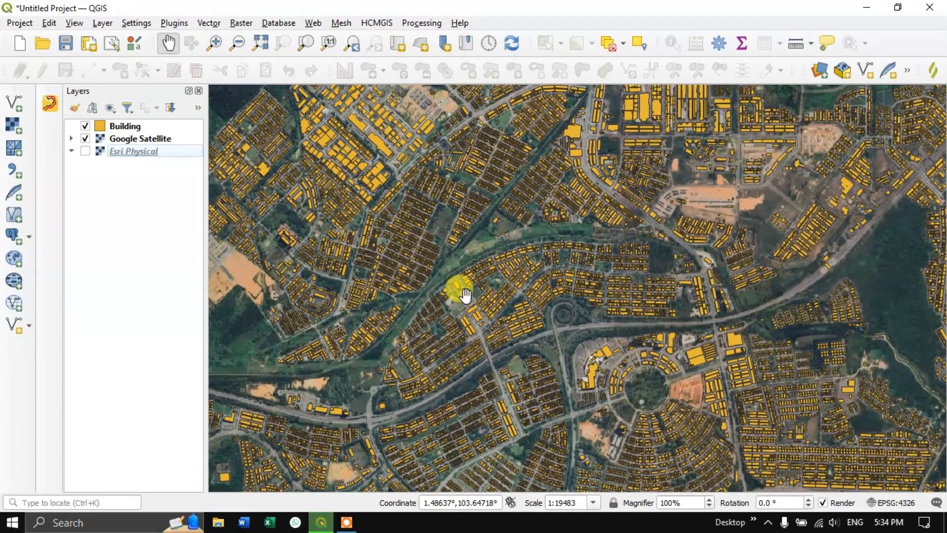
scroll(526, 292, "up", 1)
scroll(525, 292, "up", 1)
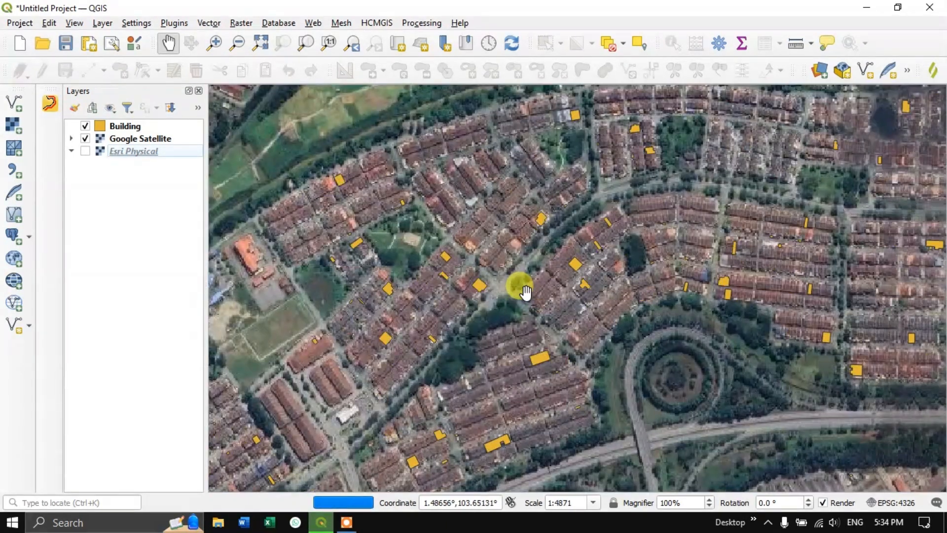
scroll(526, 292, "down", 1)
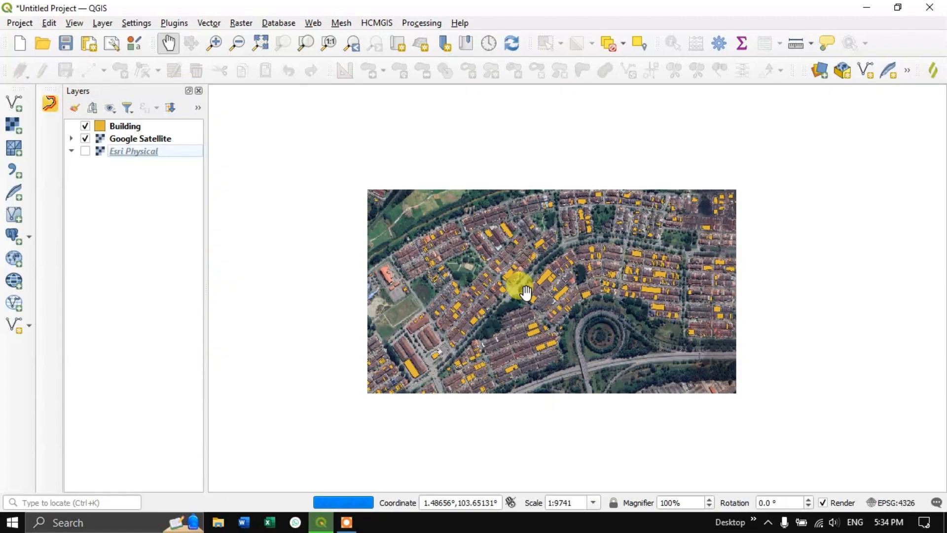
scroll(526, 292, "down", 1)
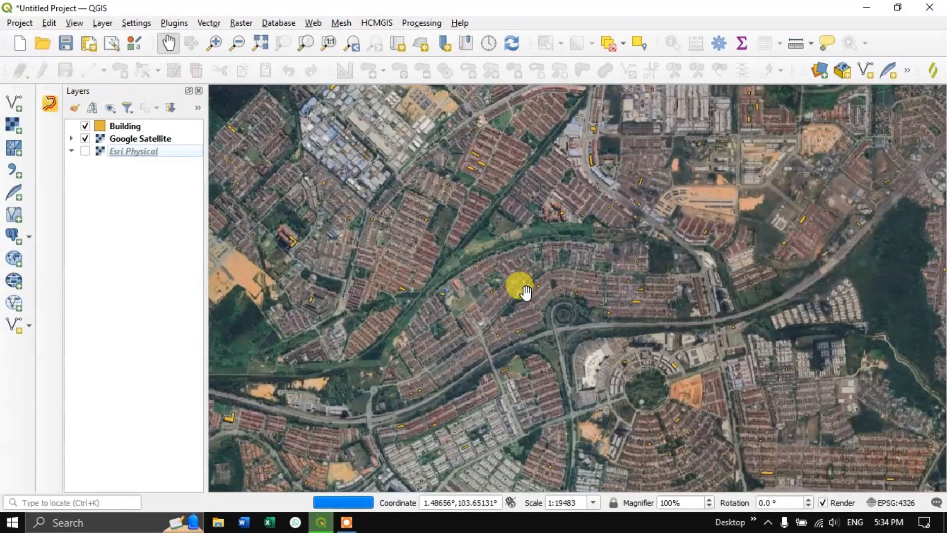